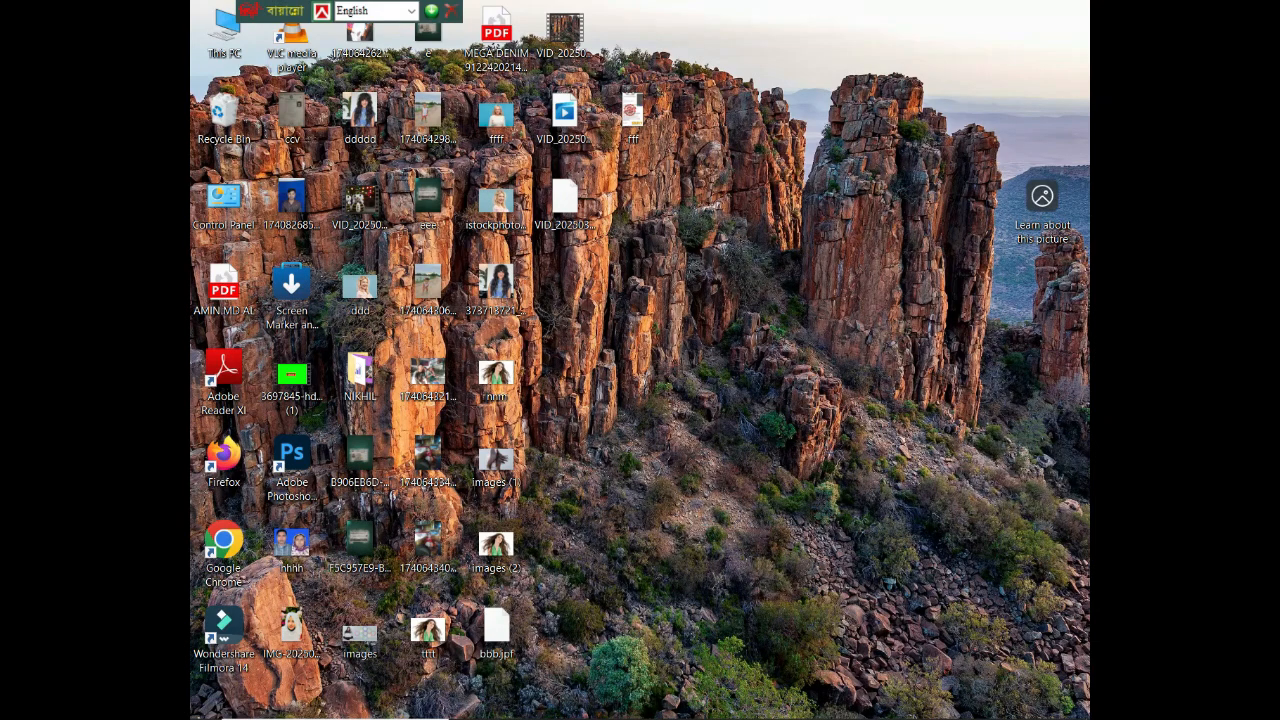
right_click(616, 314)
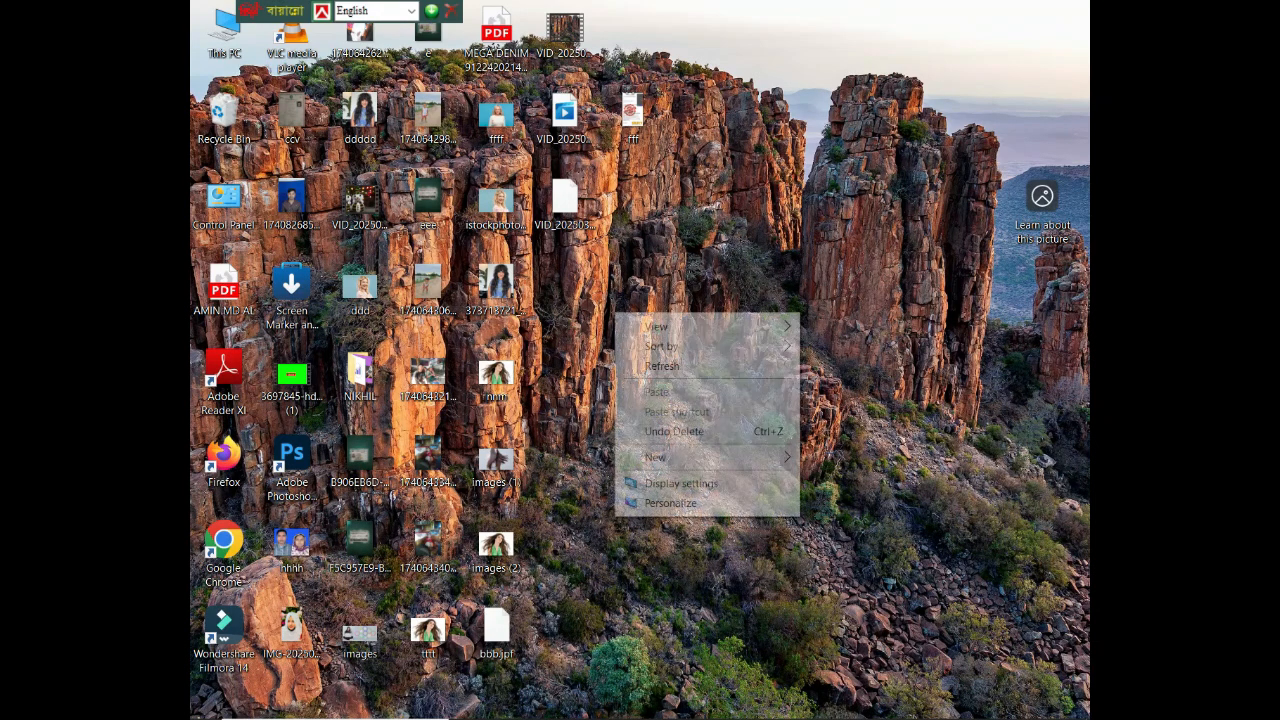
left_click(655, 364)
right_click(648, 348)
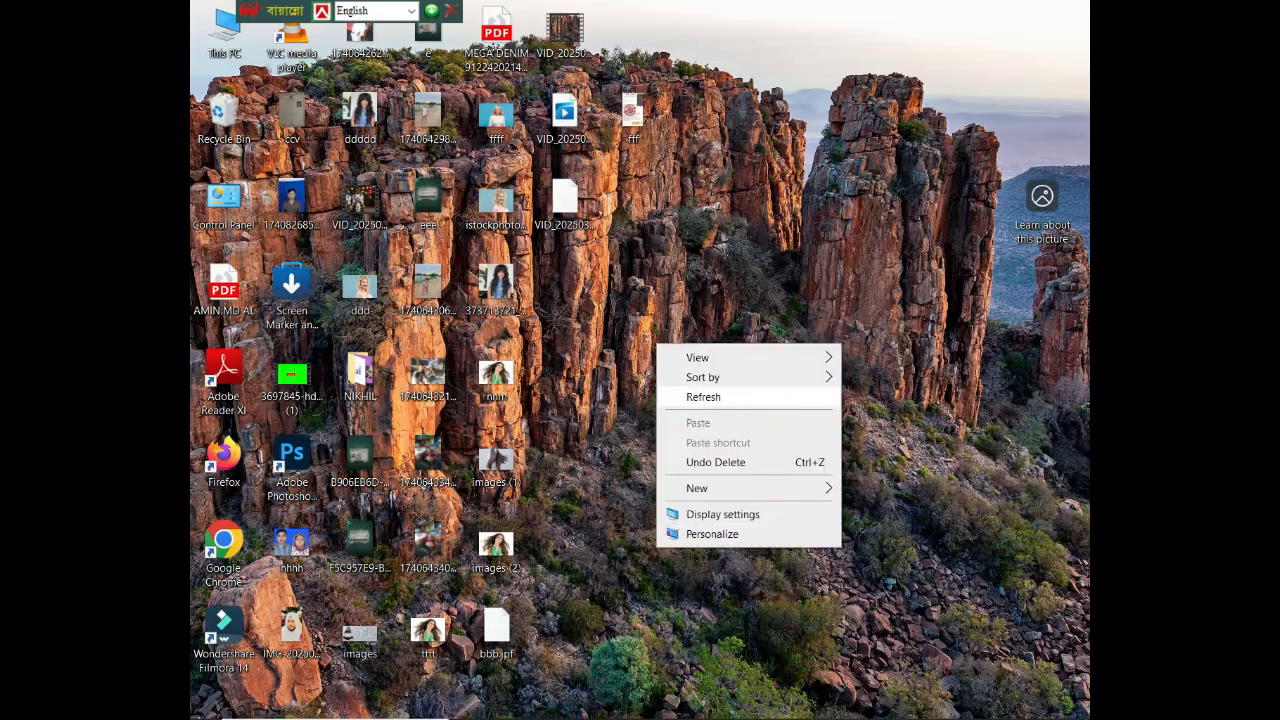
left_click(694, 400)
right_click(648, 348)
left_click(694, 400)
right_click(643, 348)
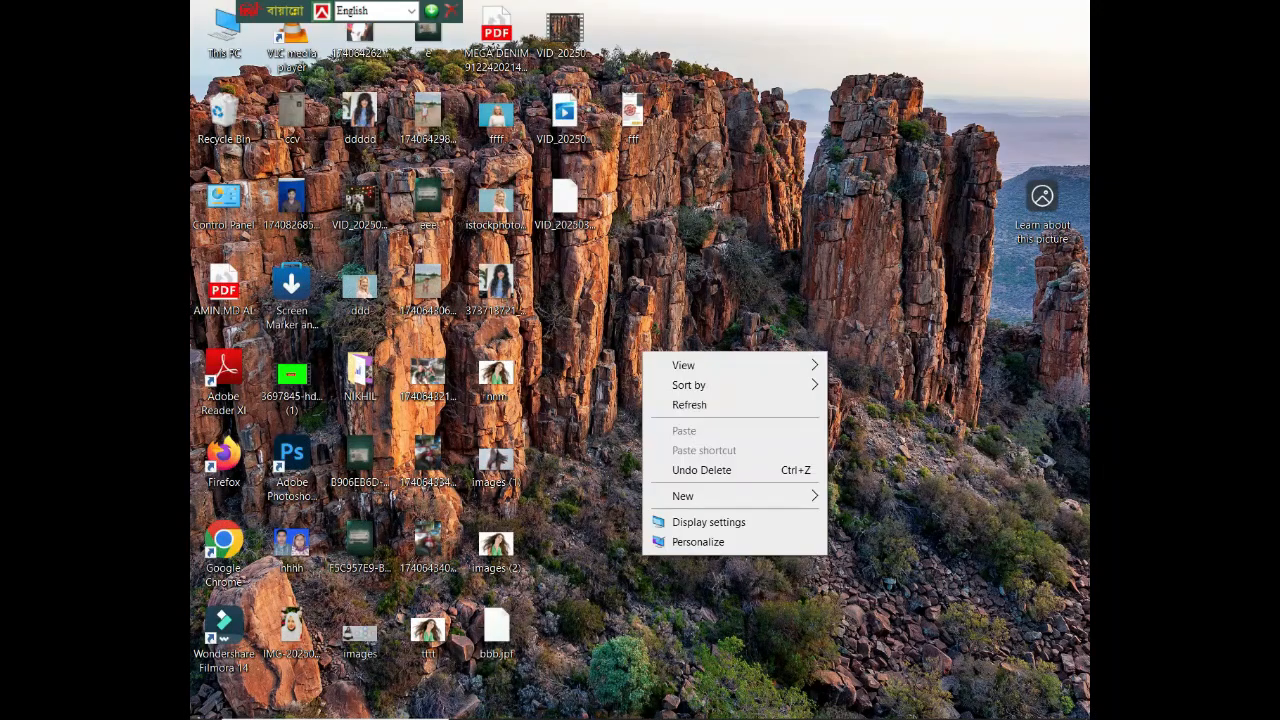
left_click(686, 403)
right_click(638, 366)
left_click(686, 418)
right_click(640, 376)
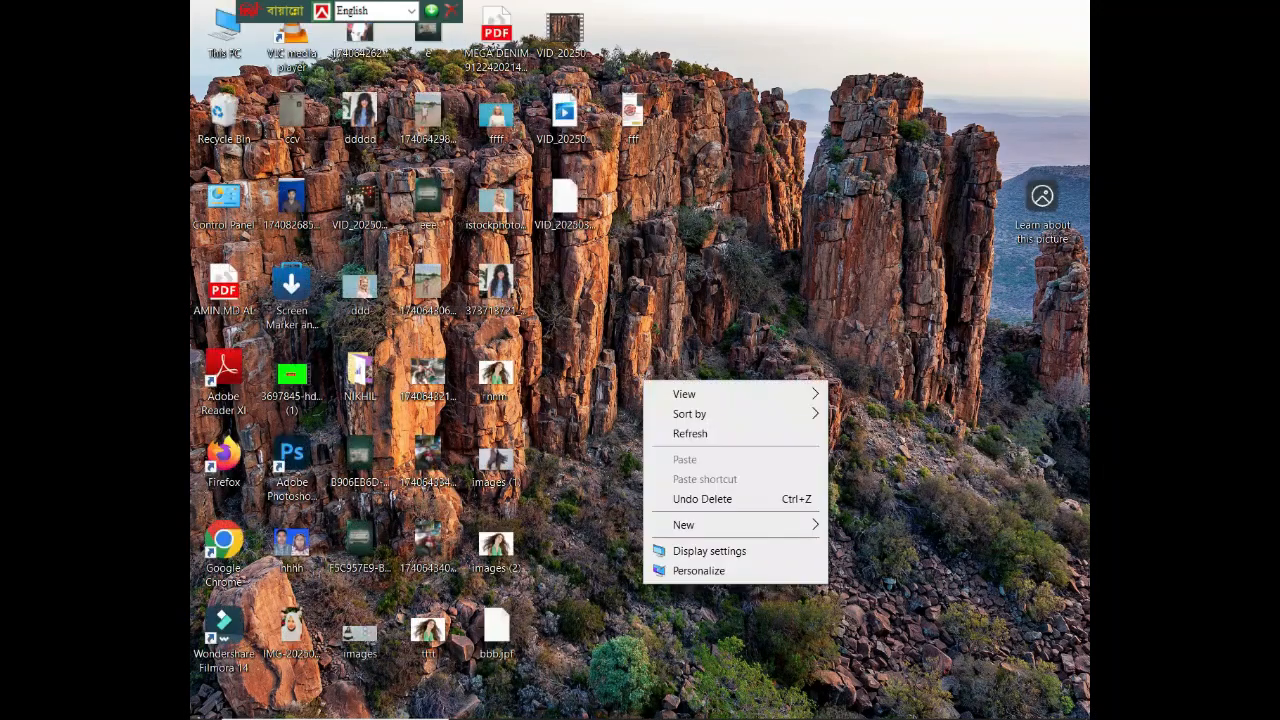
left_click(688, 431)
right_click(632, 388)
left_click(682, 444)
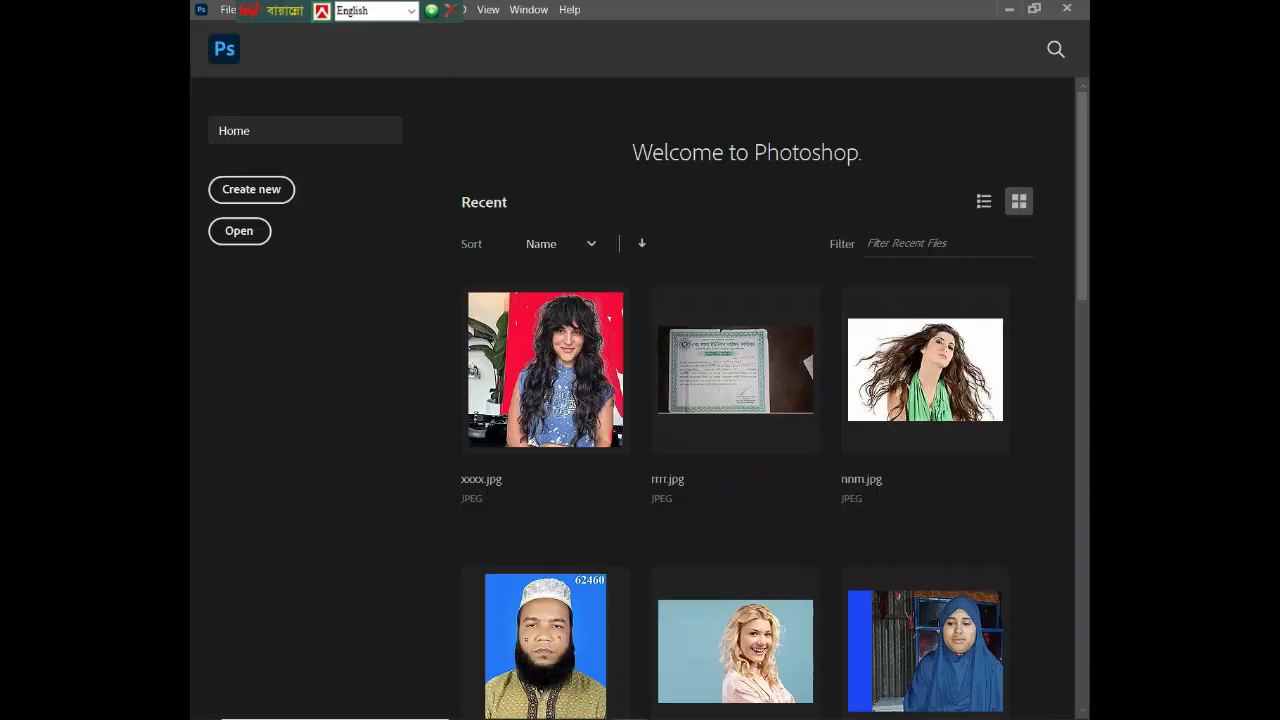
Step: Switch to Photoshop and open the image nnm.jpg from the Desktop
left_click(240, 229)
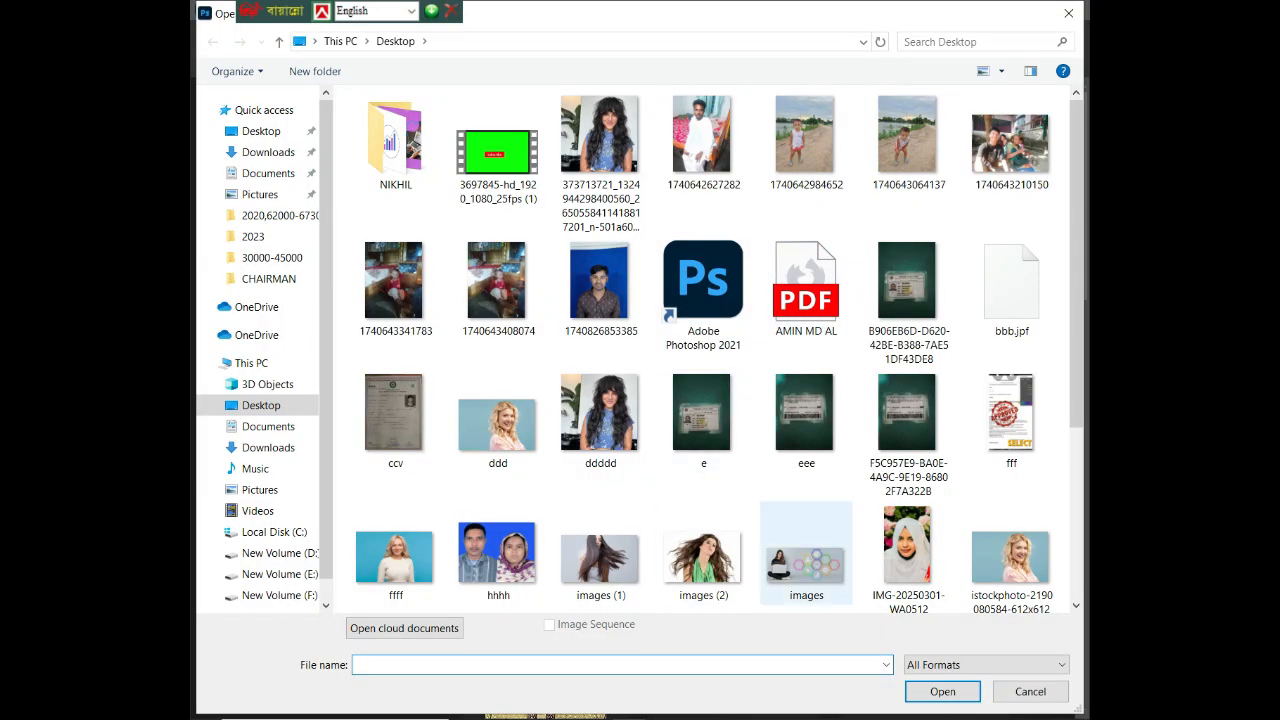
scroll(806, 555, "down", 3)
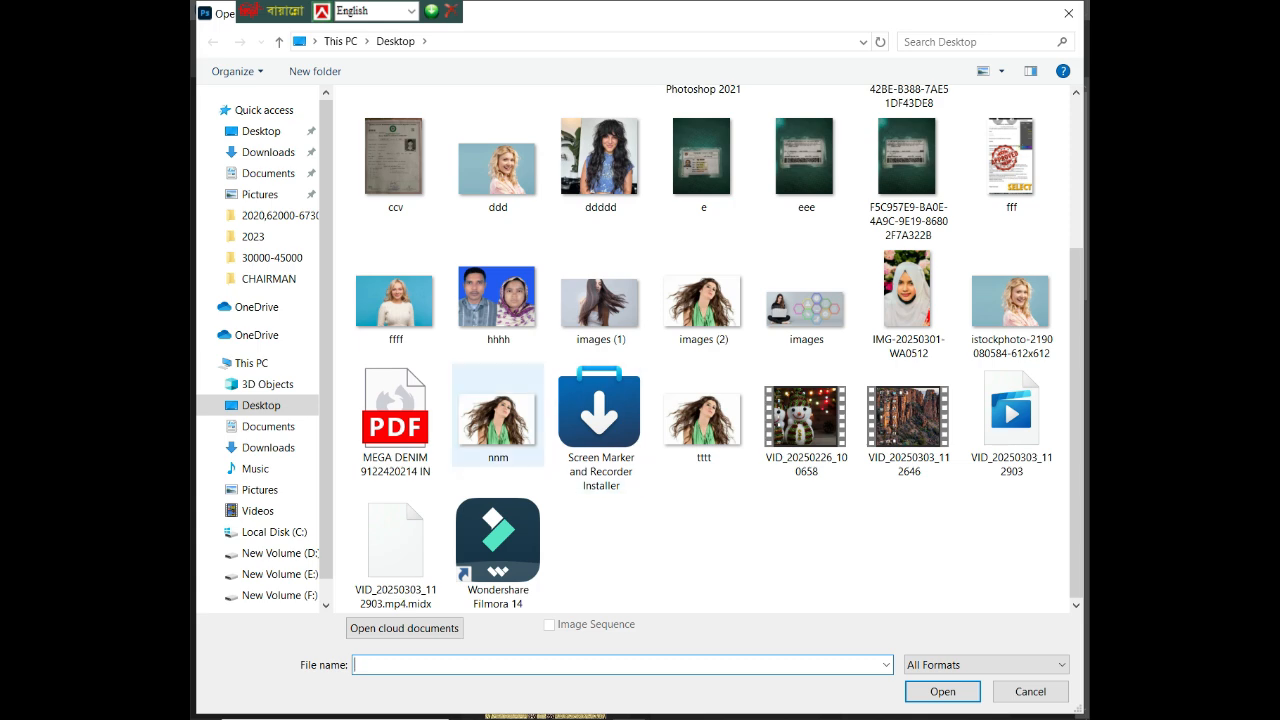
left_click(498, 416)
left_click(942, 691)
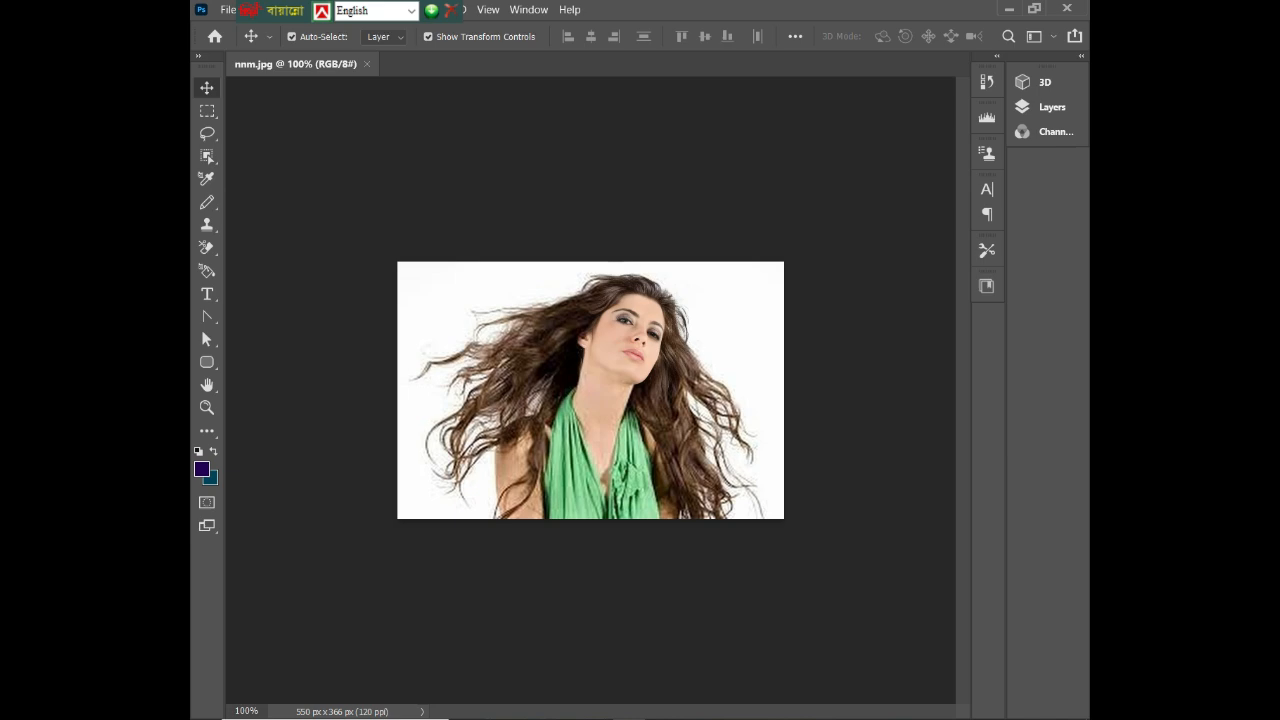
Step: Choose the Background Eraser tool and set its brush to 66 px size, 100% hardness and 20% spacing
key("ctrl+plus")
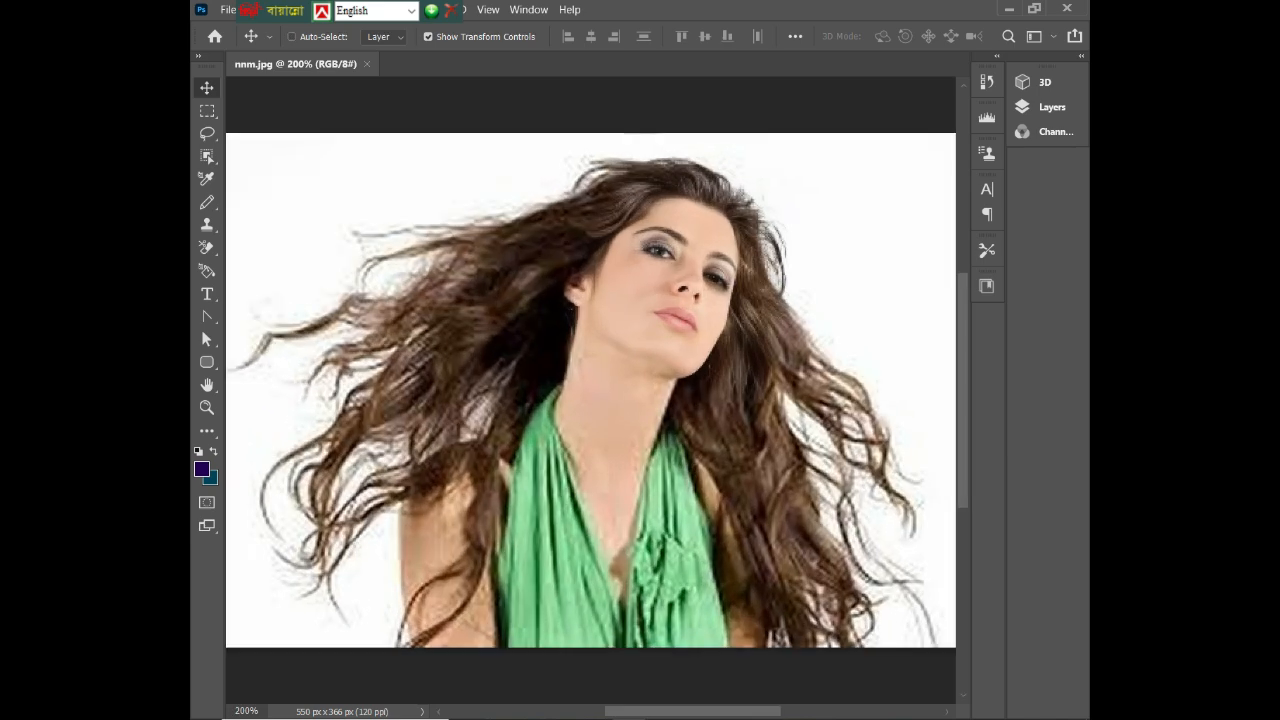
key("ctrl+minus")
key("ctrl+plus")
key("ctrl+minus")
key("ctrl+plus")
left_click(207, 247)
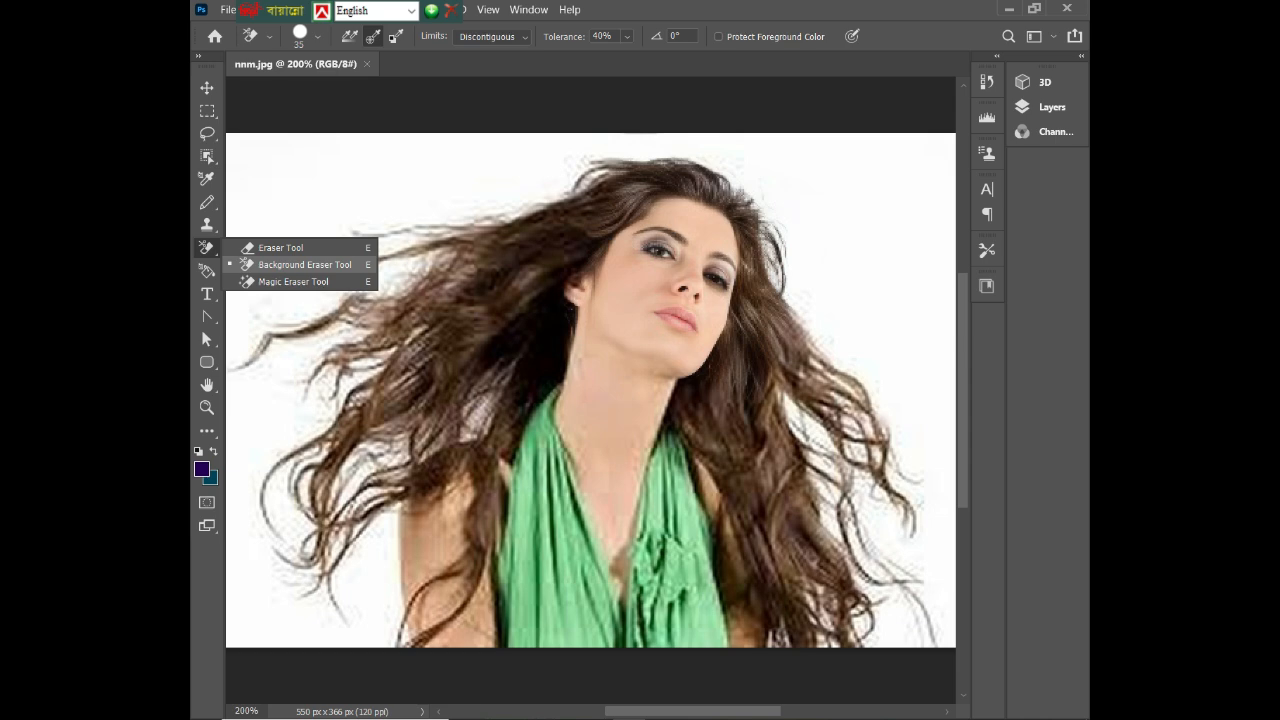
left_click(304, 265)
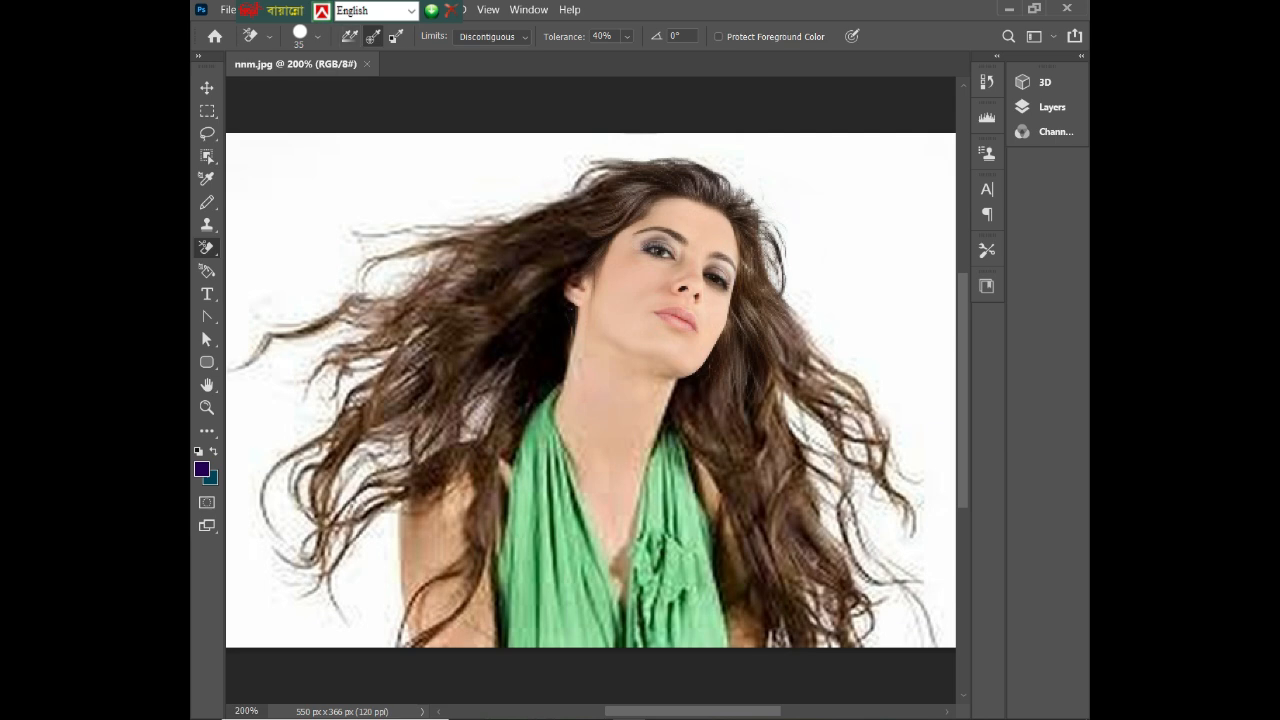
left_click(317, 36)
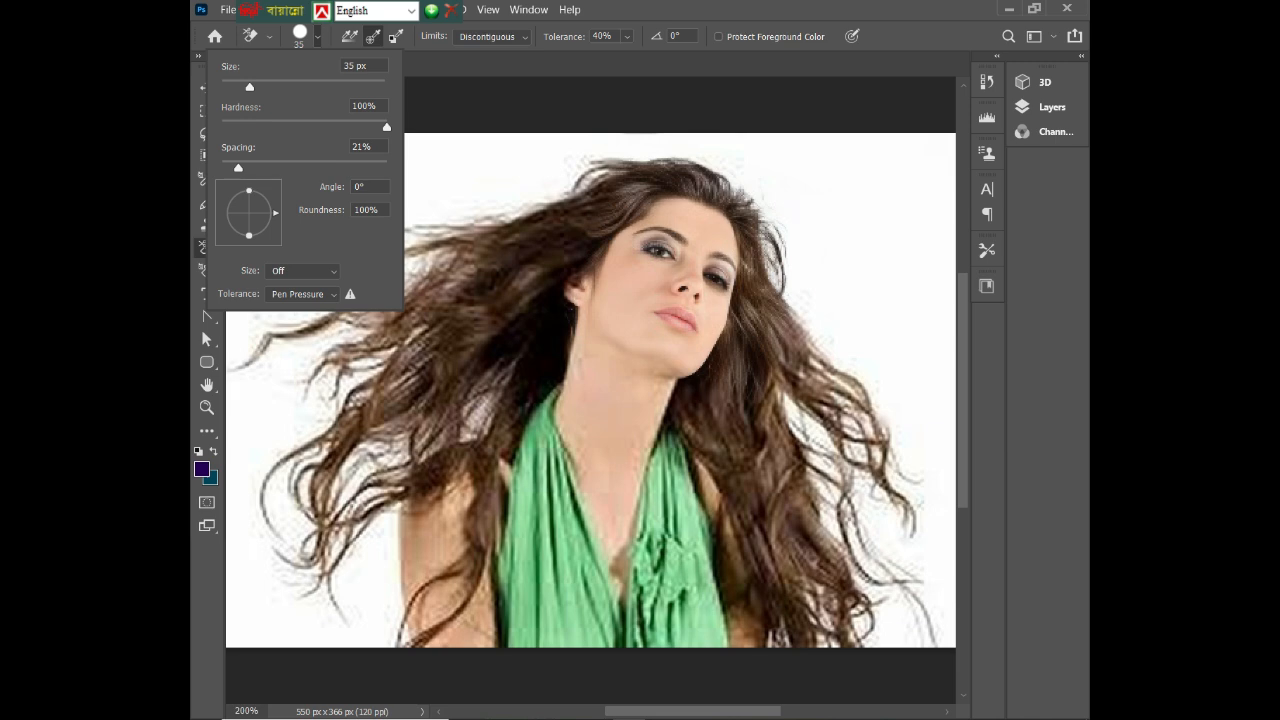
mouse_move(250, 87)
left_mouse_down()
mouse_move(335, 87)
mouse_move(274, 87)
left_mouse_up()
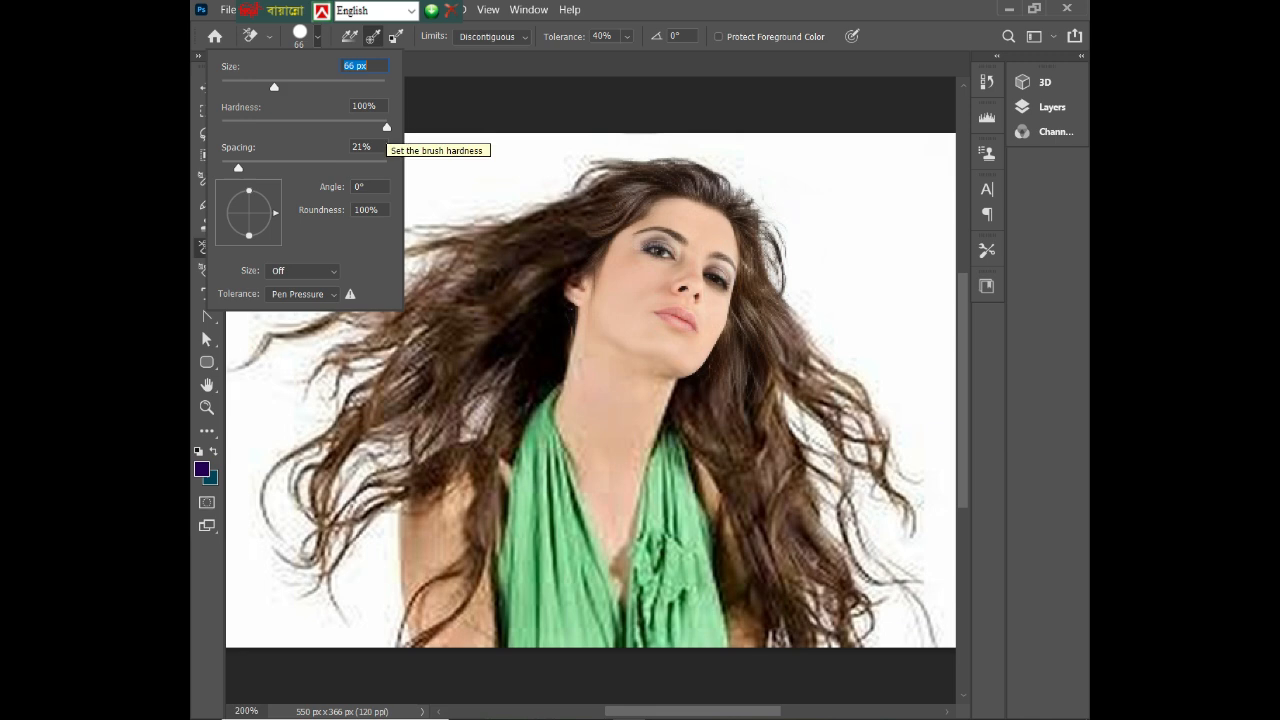
left_click(386, 127)
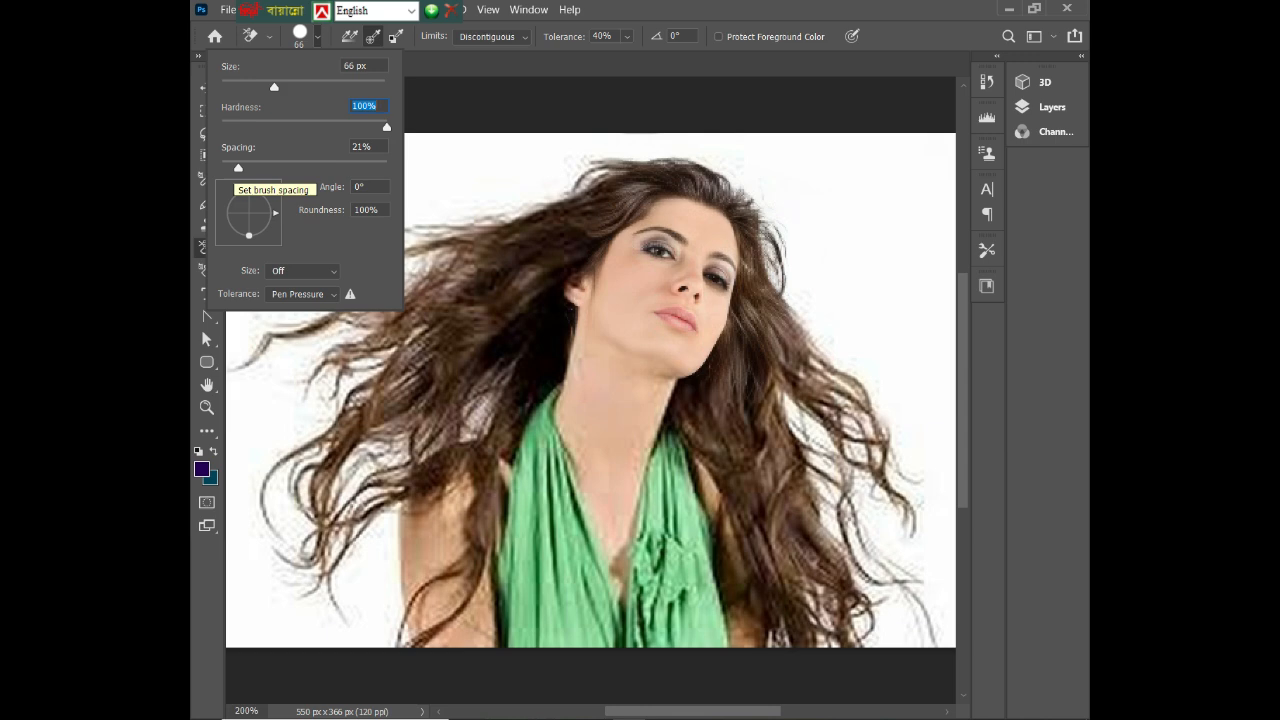
mouse_move(238, 168)
left_mouse_down()
mouse_move(274, 168)
mouse_move(237, 168)
left_mouse_up()
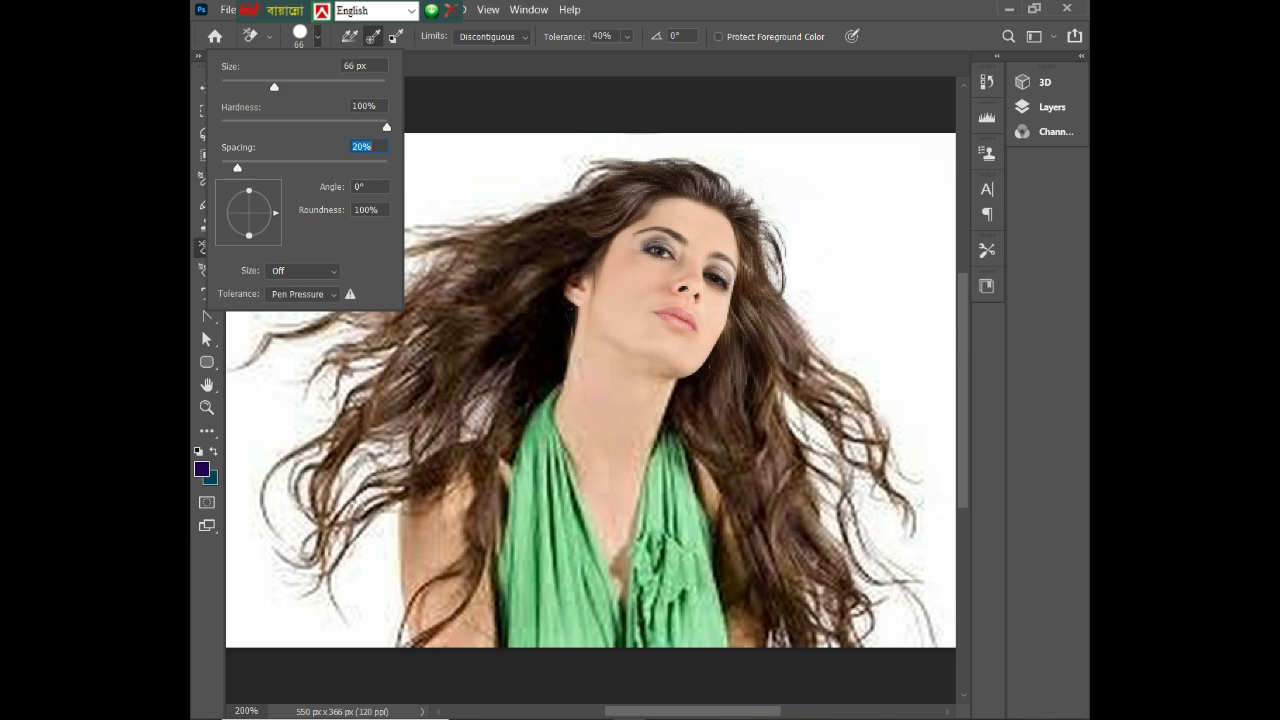
Step: Set the Background Eraser to sample once with 30% tolerance, and reduce its brush size to 35 px
left_click(373, 37)
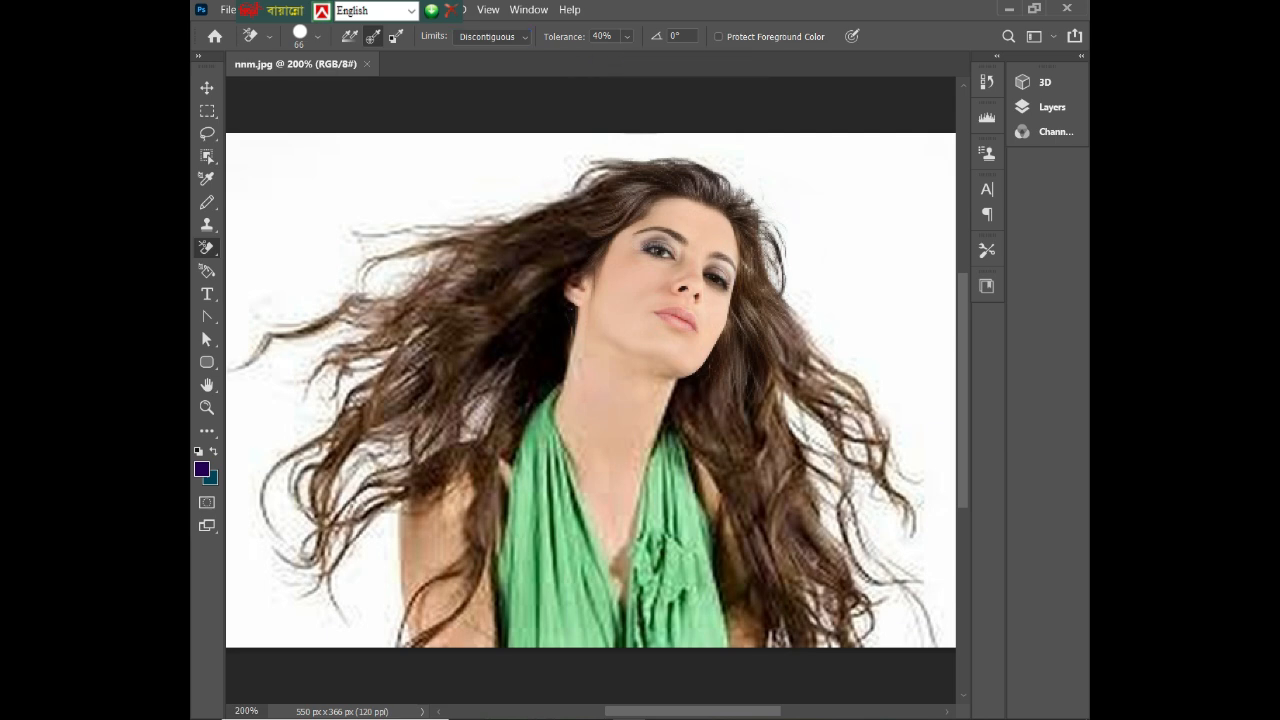
left_click(627, 36)
left_click_drag(636, 56, 628, 56)
key("bracketleft")
key("bracketleft")
key("bracketleft")
key("bracketleft")
key("bracketleft")
Step: Erase the white background all around the woman and her loose hair strands with the Background Eraser
left_click(291, 214)
mouse_move(403, 190)
left_mouse_down()
mouse_move(261, 587)
mouse_move(263, 295)
mouse_move(284, 250)
mouse_move(267, 186)
mouse_move(370, 160)
mouse_move(440, 190)
mouse_move(505, 180)
left_mouse_up()
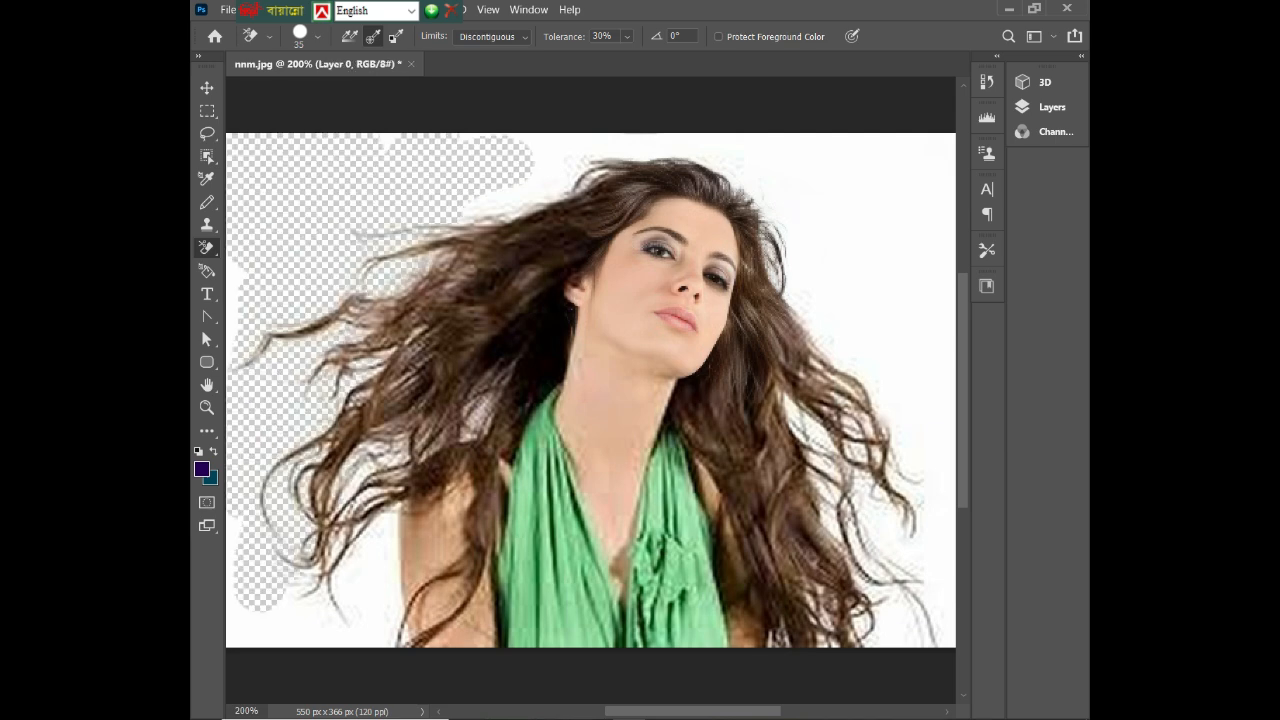
mouse_move(360, 470)
left_mouse_down()
mouse_move(368, 535)
mouse_move(315, 585)
mouse_move(235, 300)
left_mouse_up()
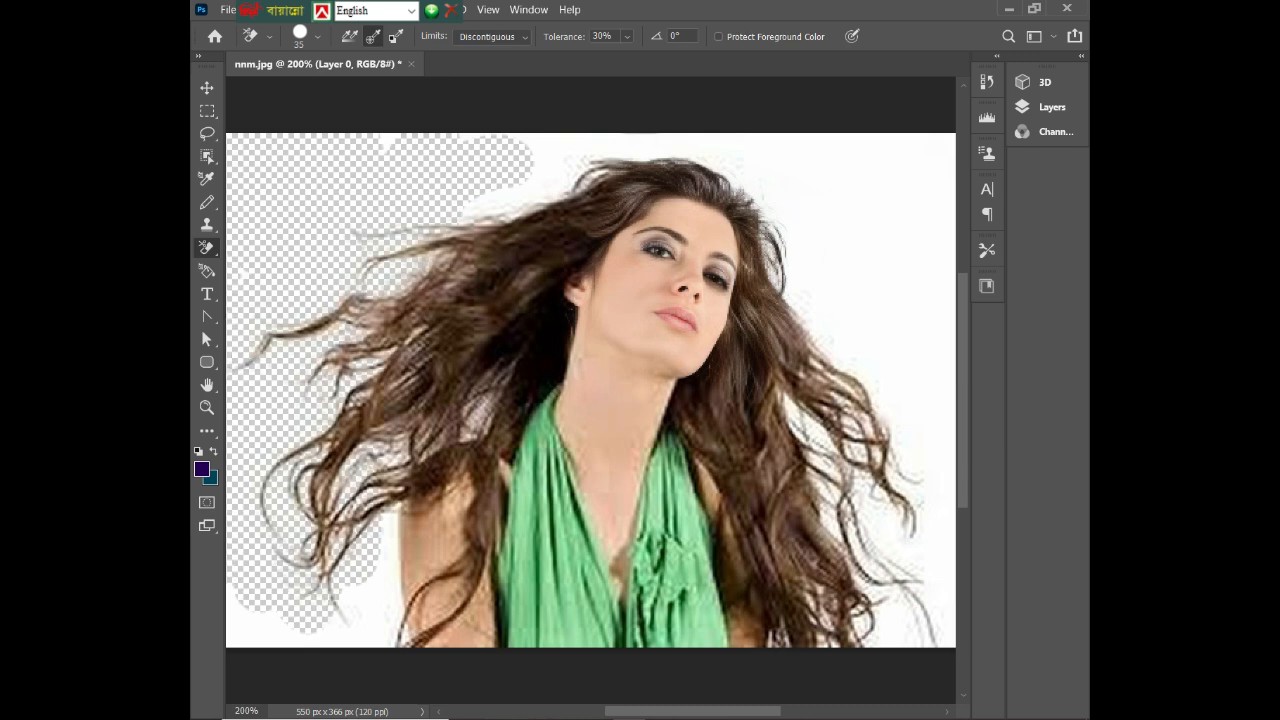
mouse_move(389, 142)
left_mouse_down()
mouse_move(470, 206)
mouse_move(502, 195)
mouse_move(480, 211)
mouse_move(498, 208)
left_mouse_up()
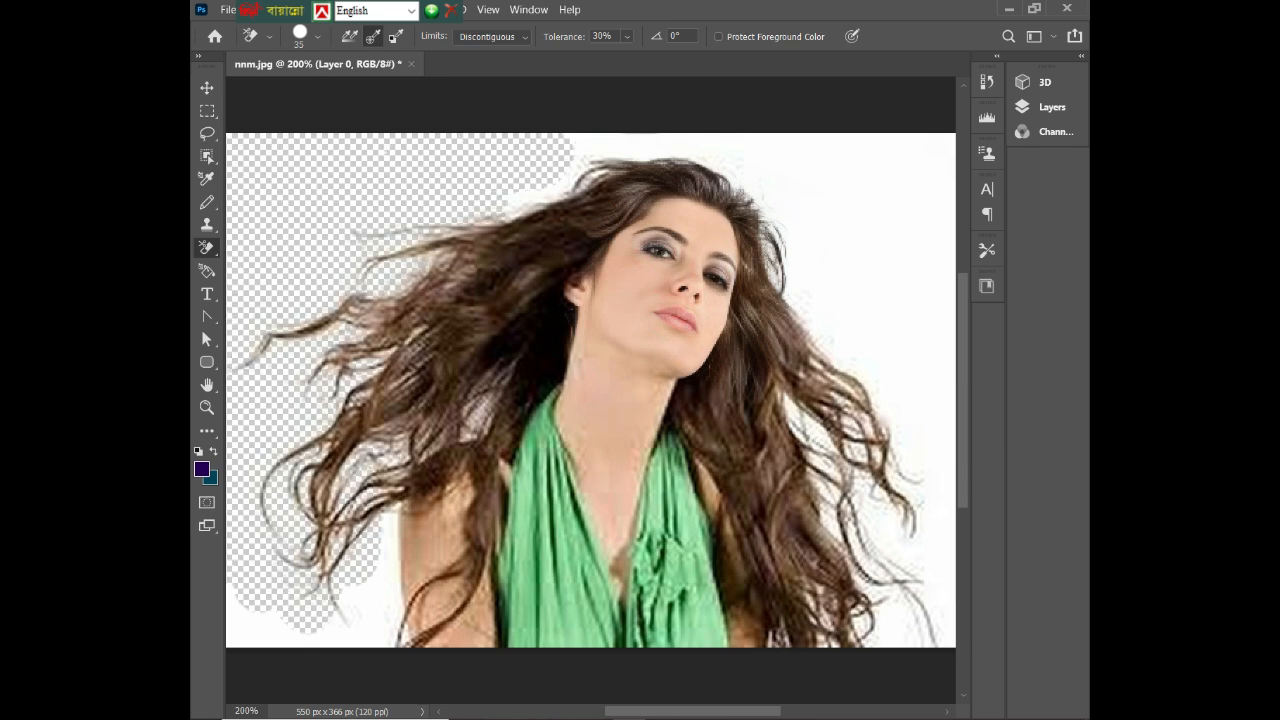
mouse_move(560, 150)
left_mouse_down()
mouse_move(935, 175)
mouse_move(880, 600)
mouse_move(928, 630)
mouse_move(935, 605)
mouse_move(880, 625)
mouse_move(812, 420)
left_mouse_up()
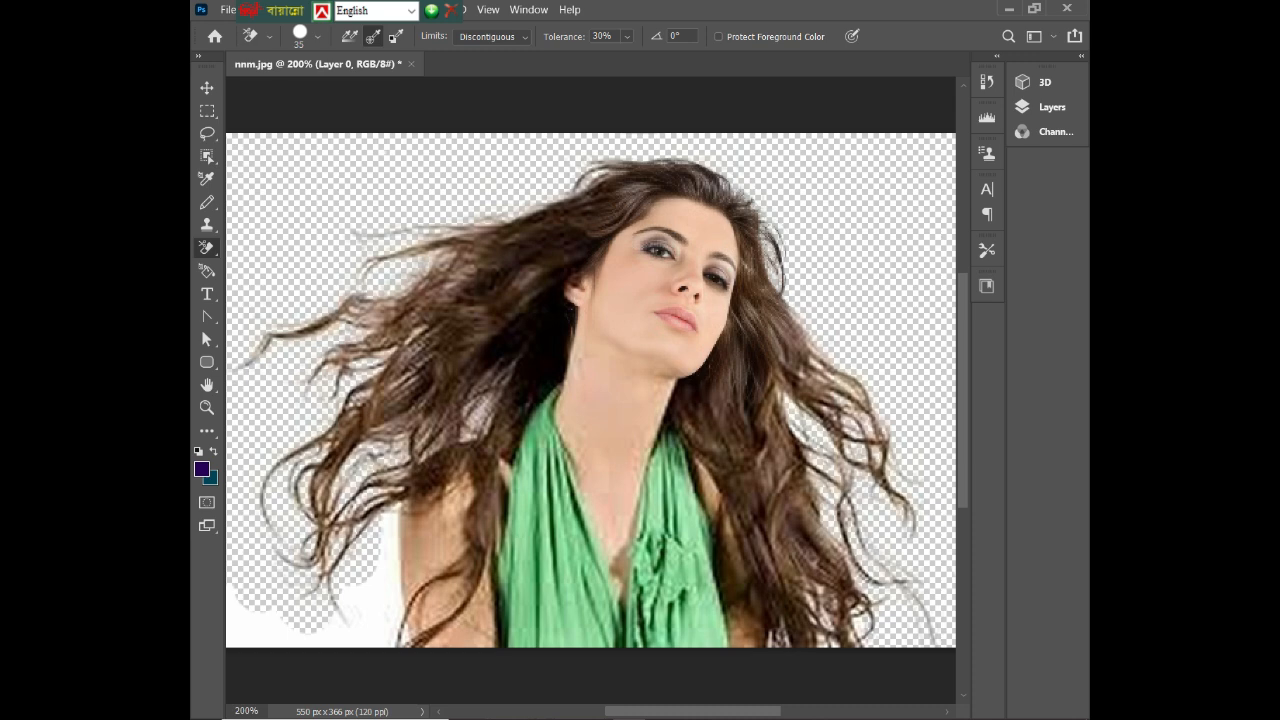
left_click(861, 630)
left_click_drag(378, 568, 250, 628)
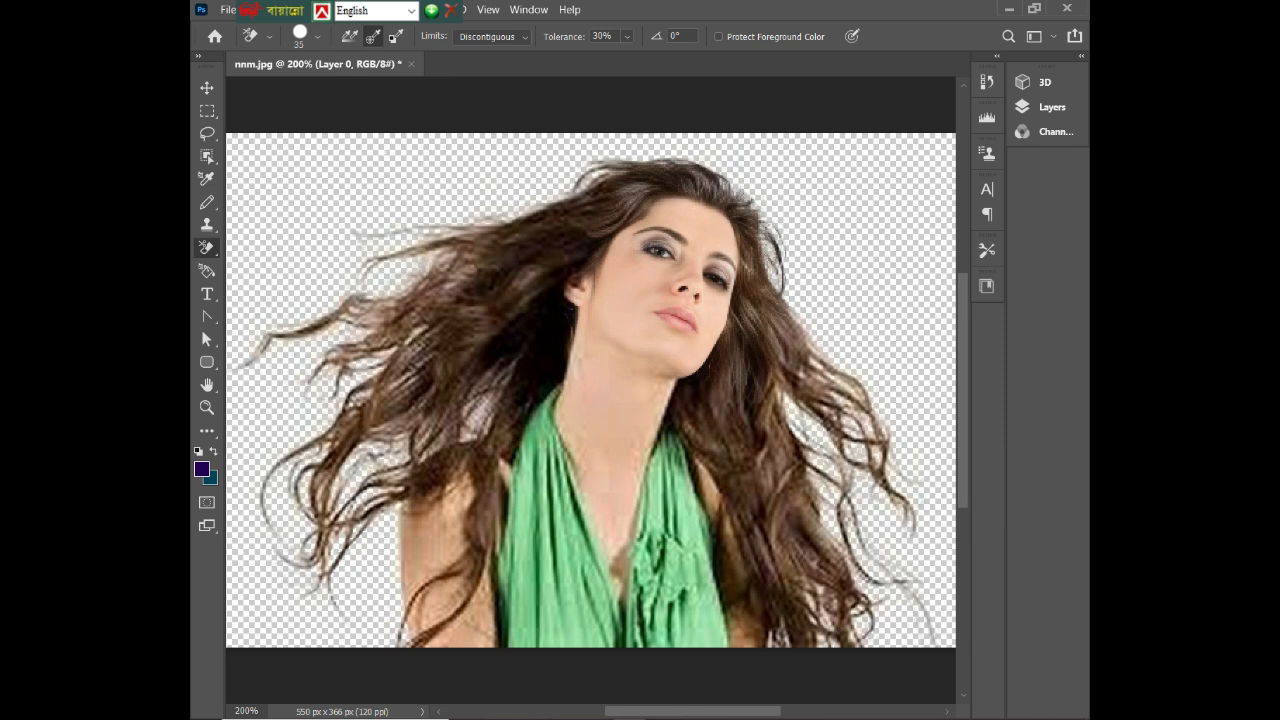
Step: Add a solid colour fill layer in bright blue 0b21f3 and move it beneath the cut-out woman's layer
key("ctrl+minus")
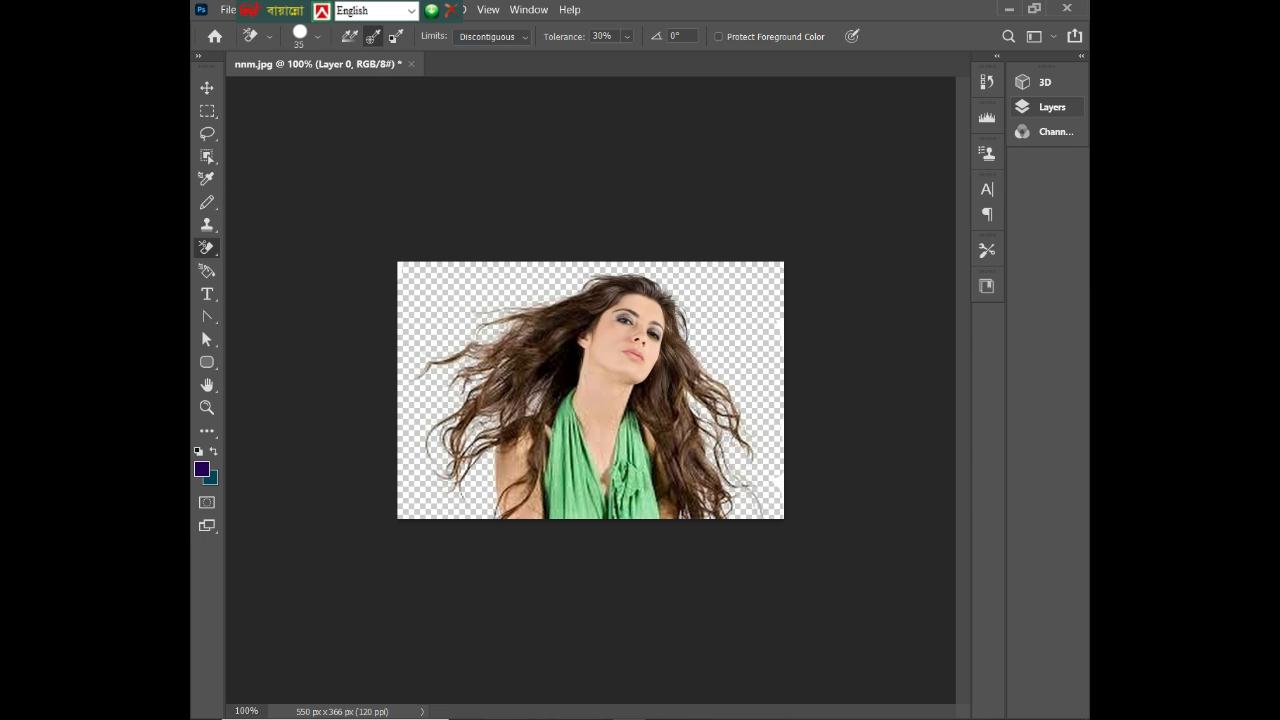
left_click(1048, 107)
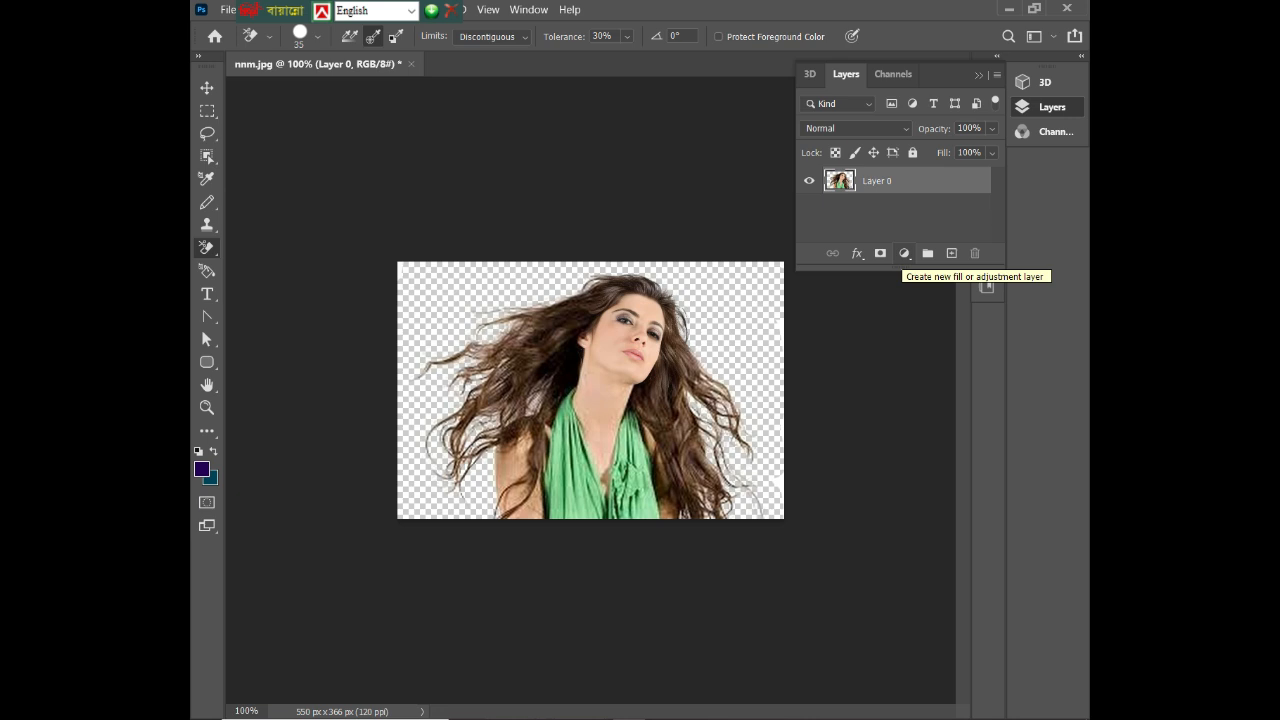
left_click(904, 253)
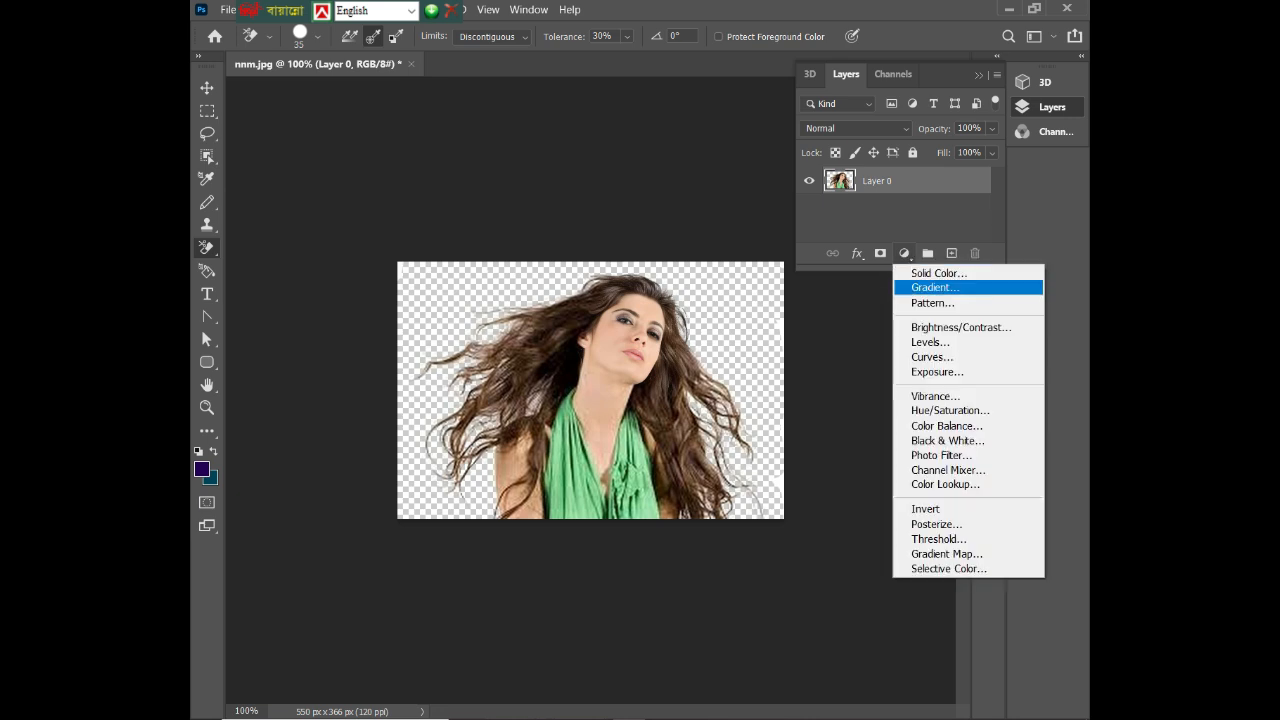
left_click(975, 274)
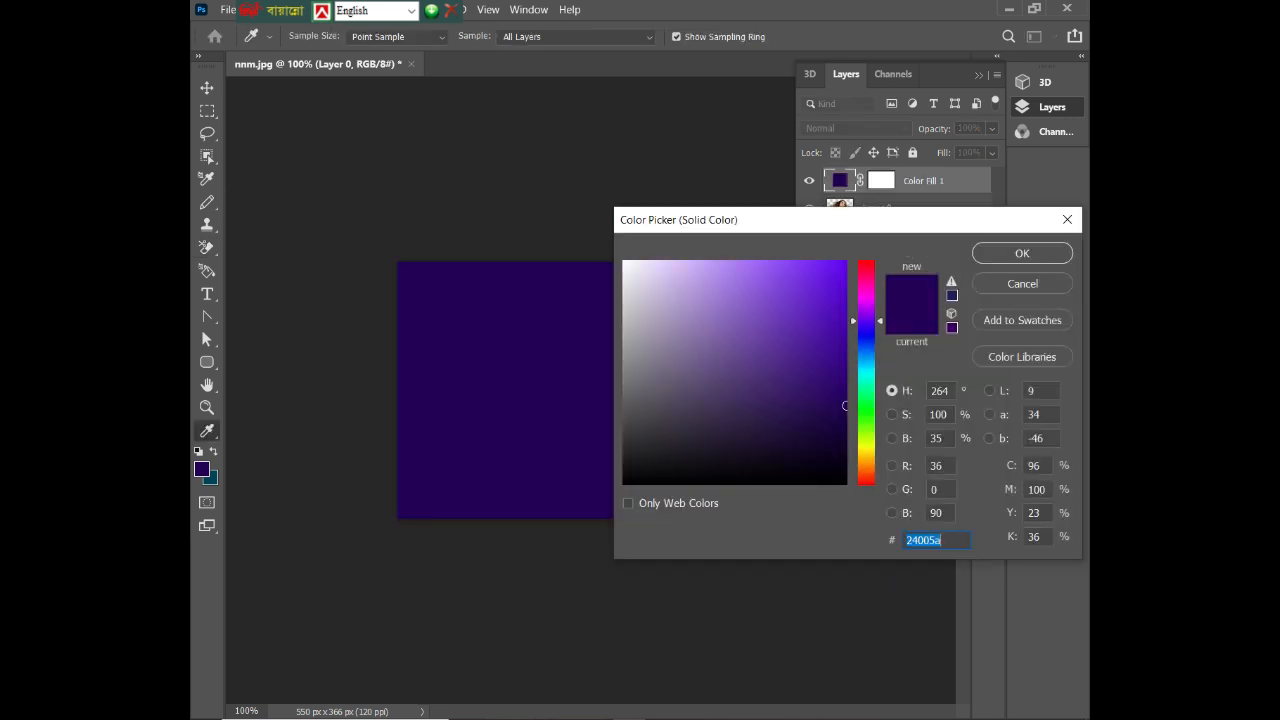
type("5a0015")
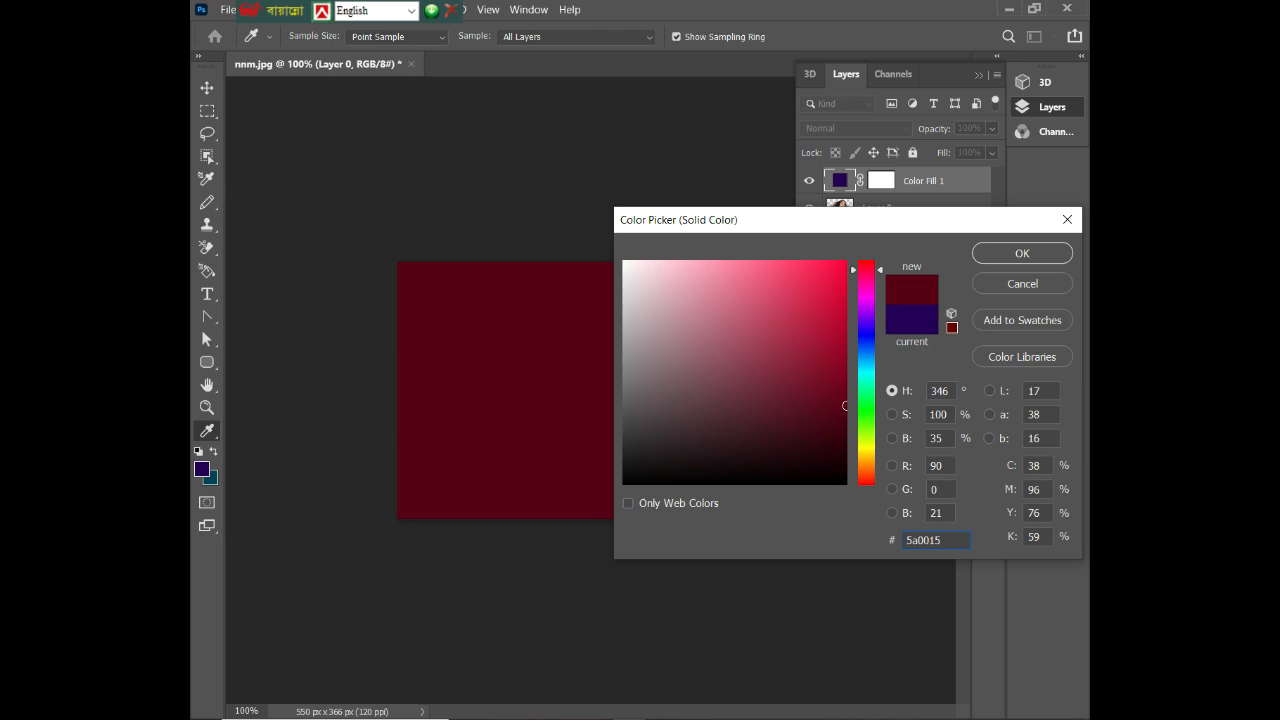
left_click_drag(866, 270, 866, 340)
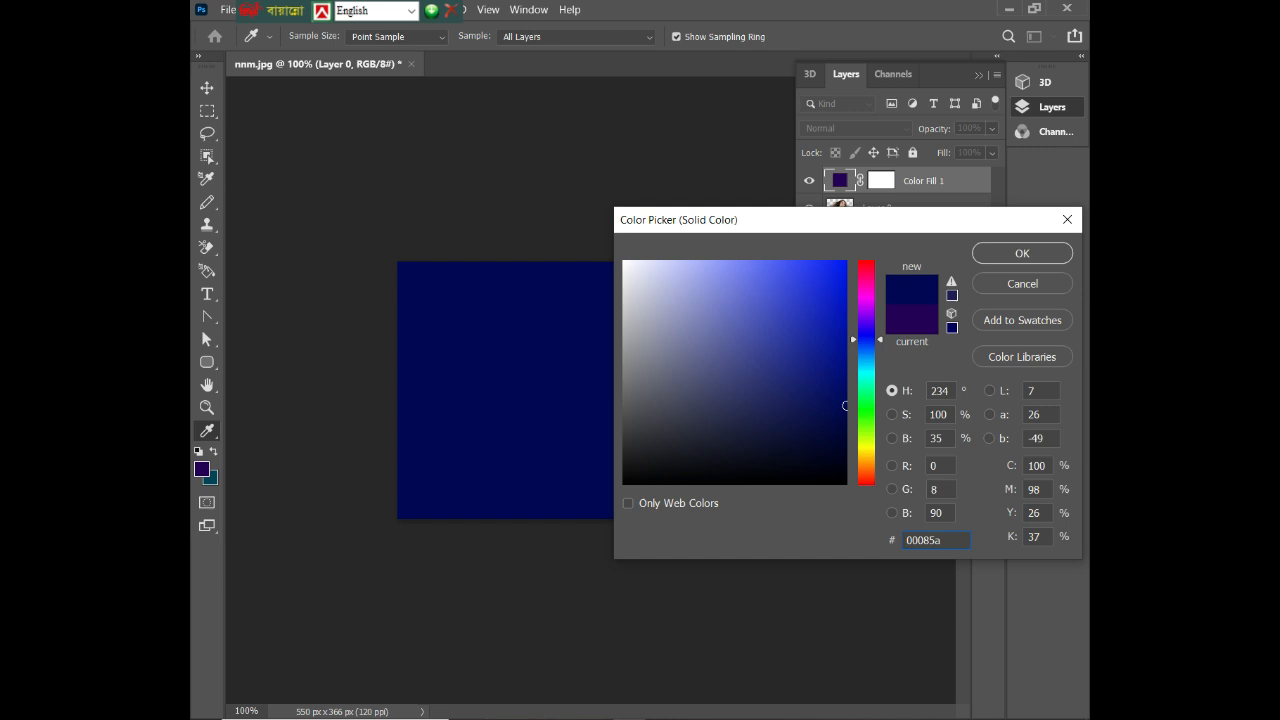
left_click(836, 271)
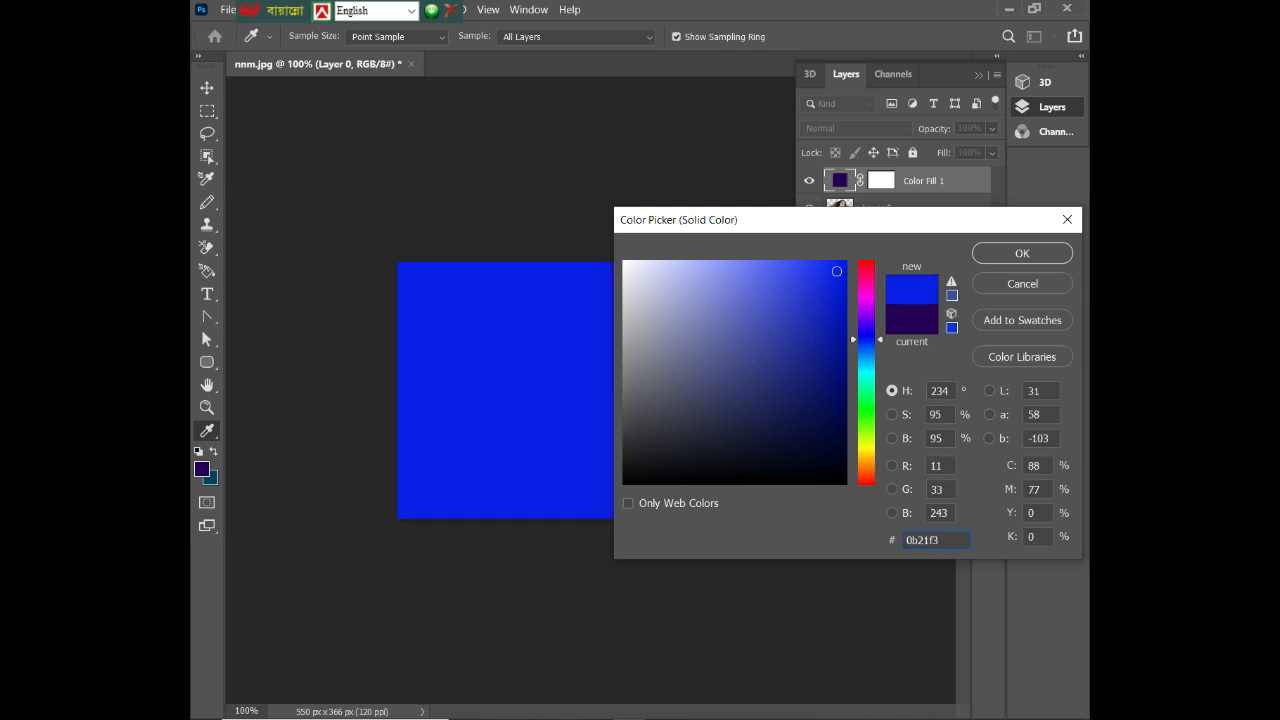
left_click(1022, 253)
key("e")
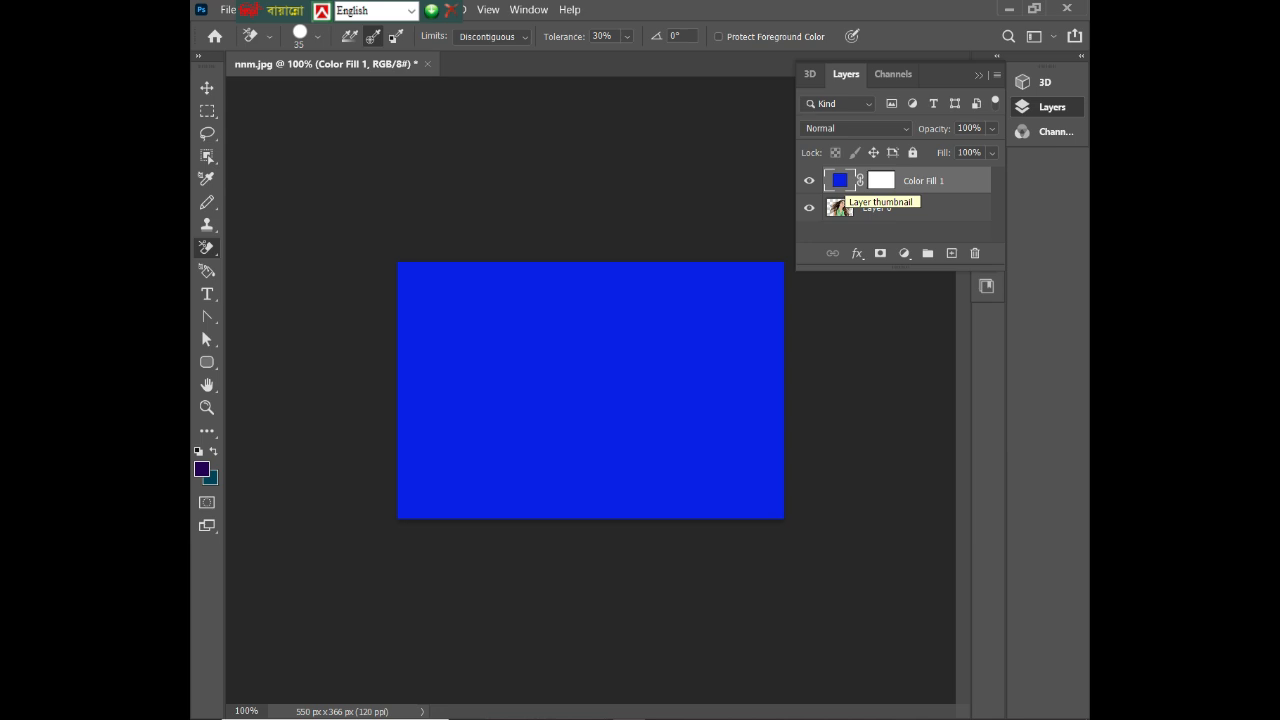
left_click_drag(840, 181, 840, 216)
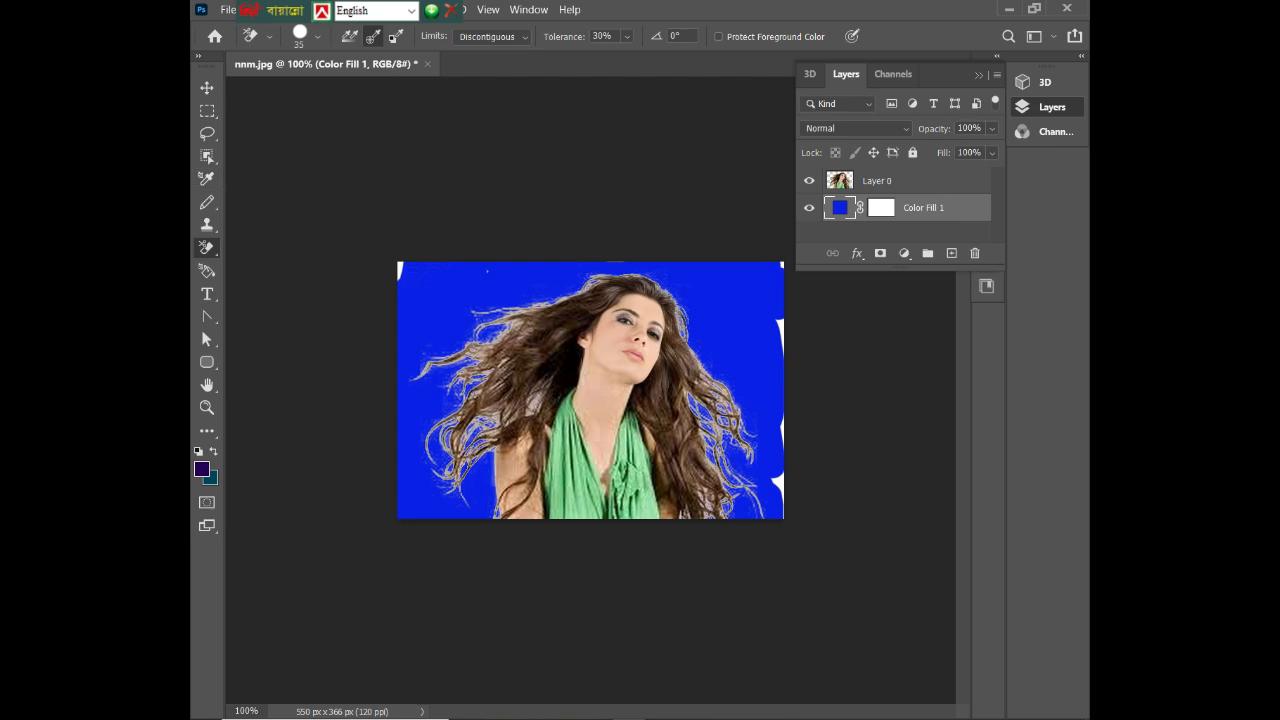
Step: Save the blue-background composite to the Desktop as a JPEG copy named ssss
left_click(226, 9)
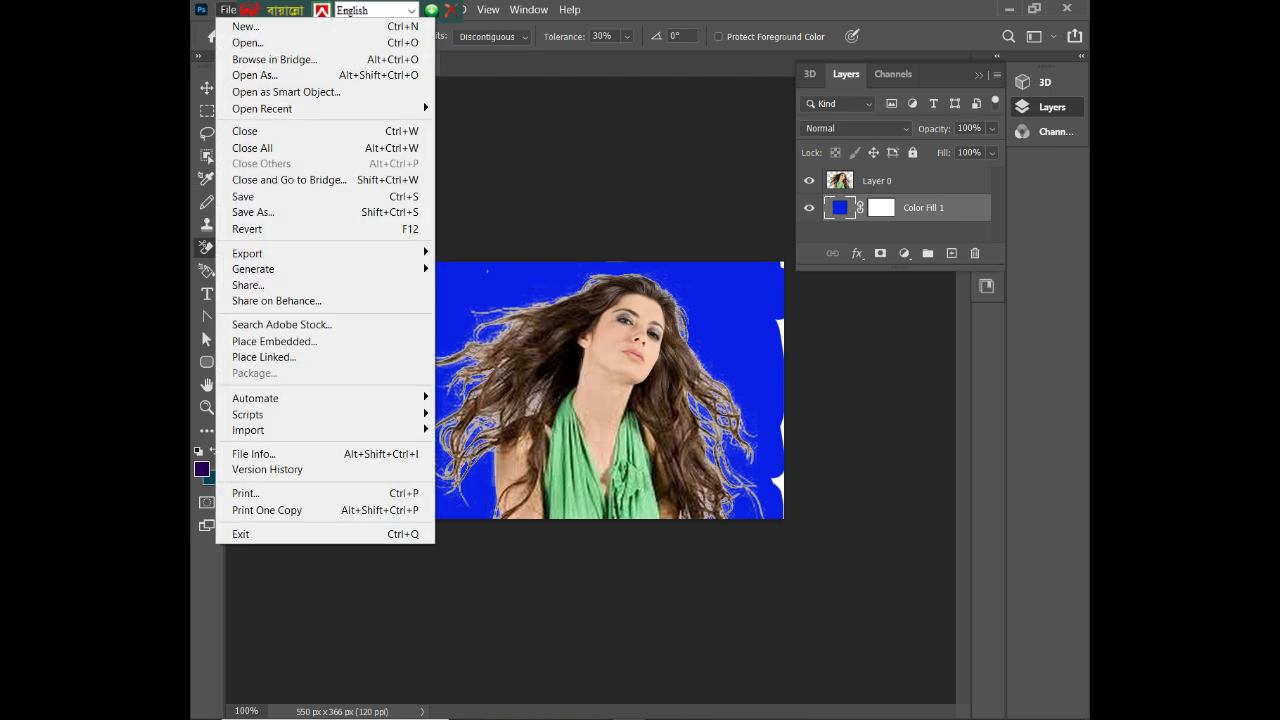
key("Return")
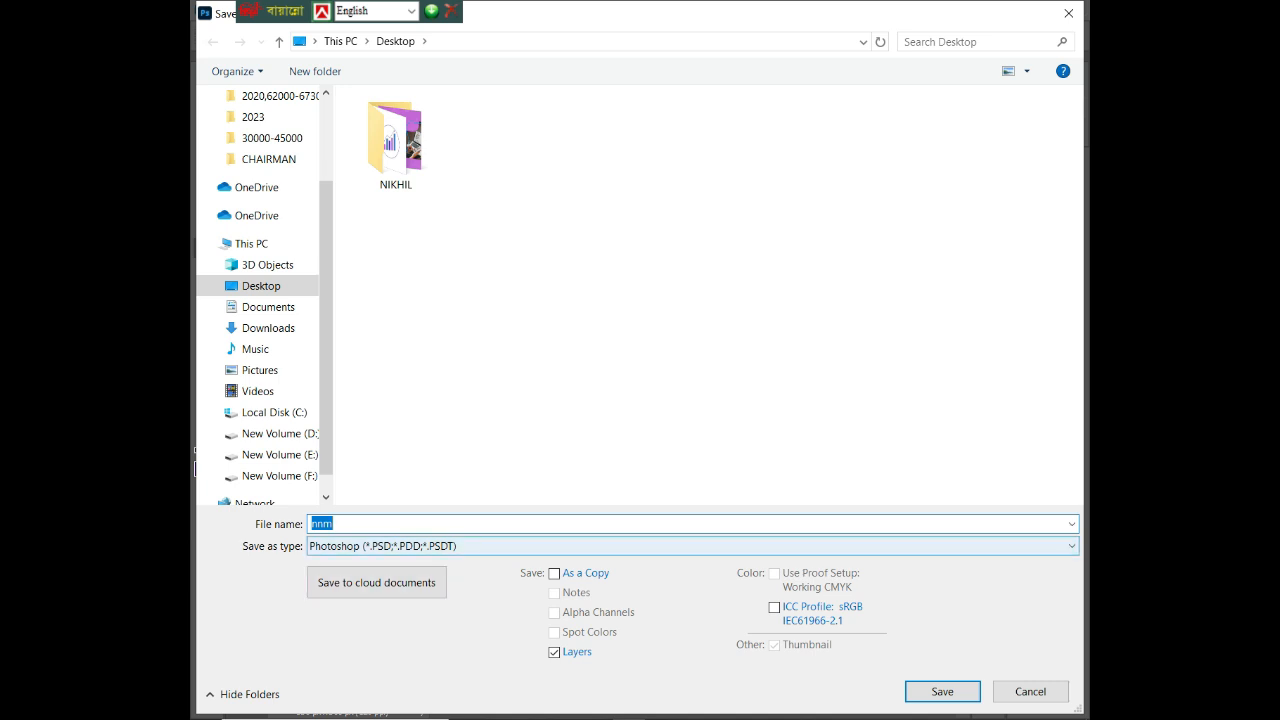
left_click(690, 546)
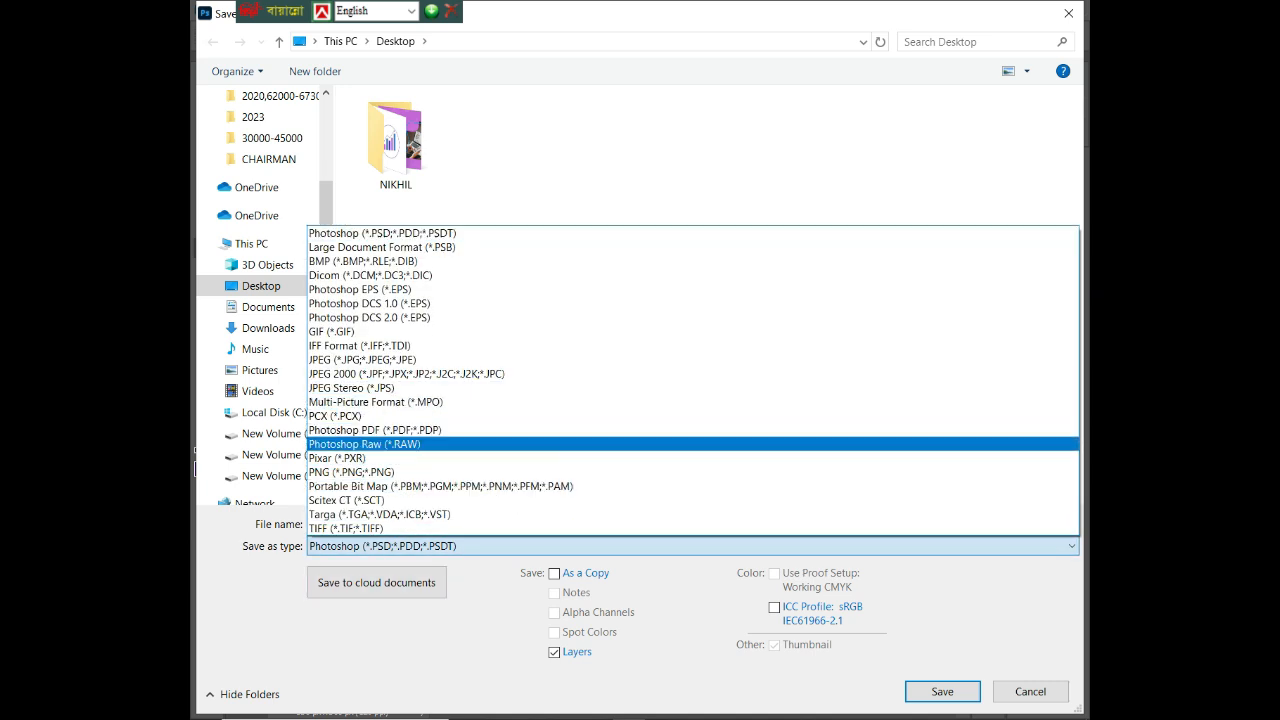
left_click(362, 359)
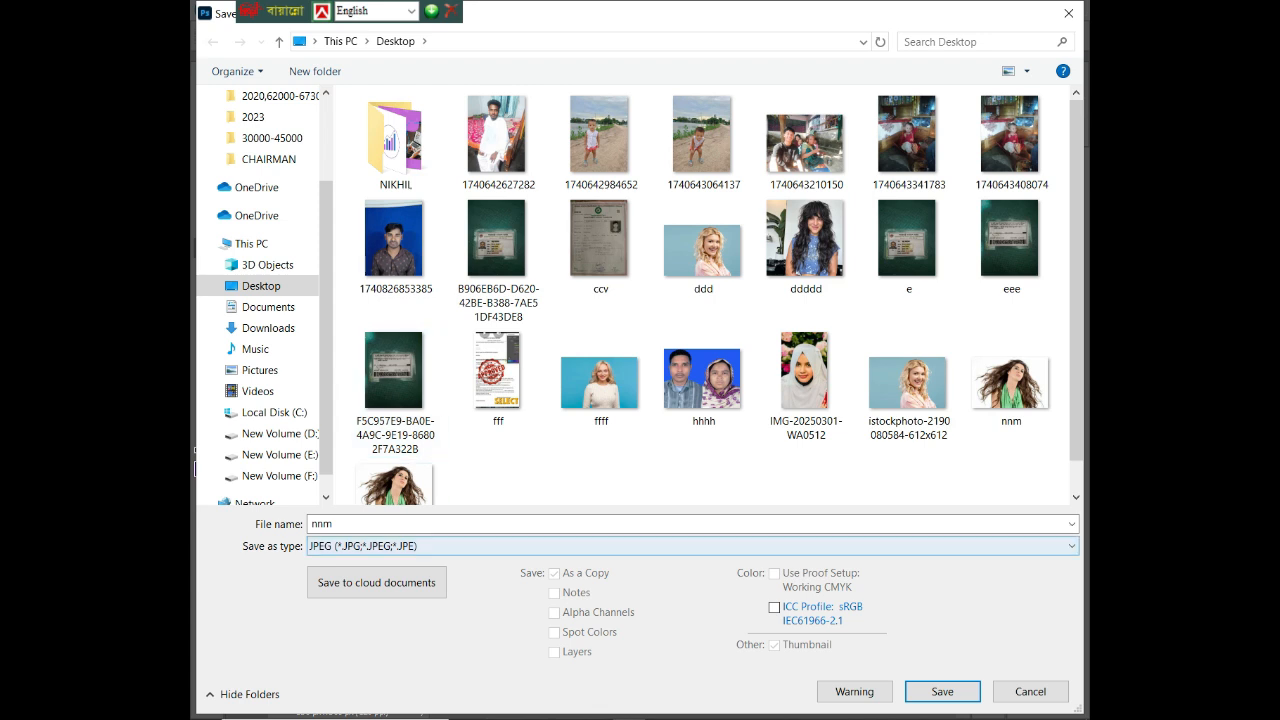
left_click(350, 524)
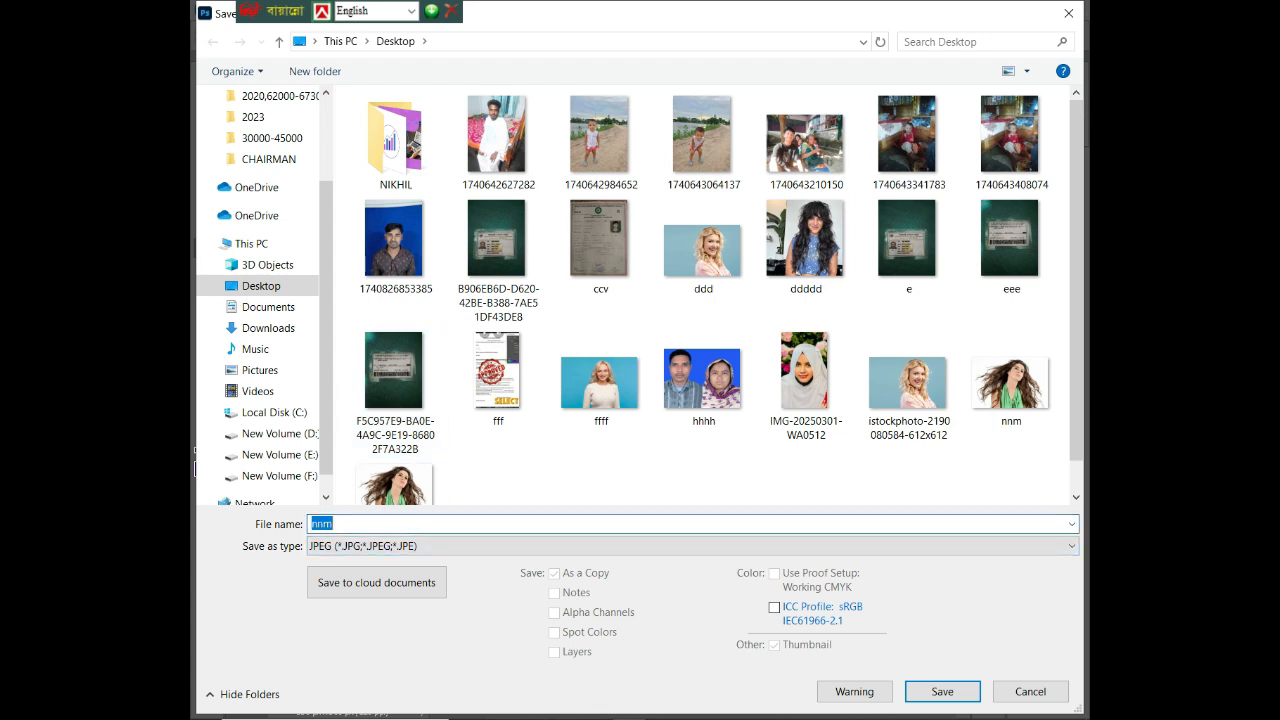
type("ssss")
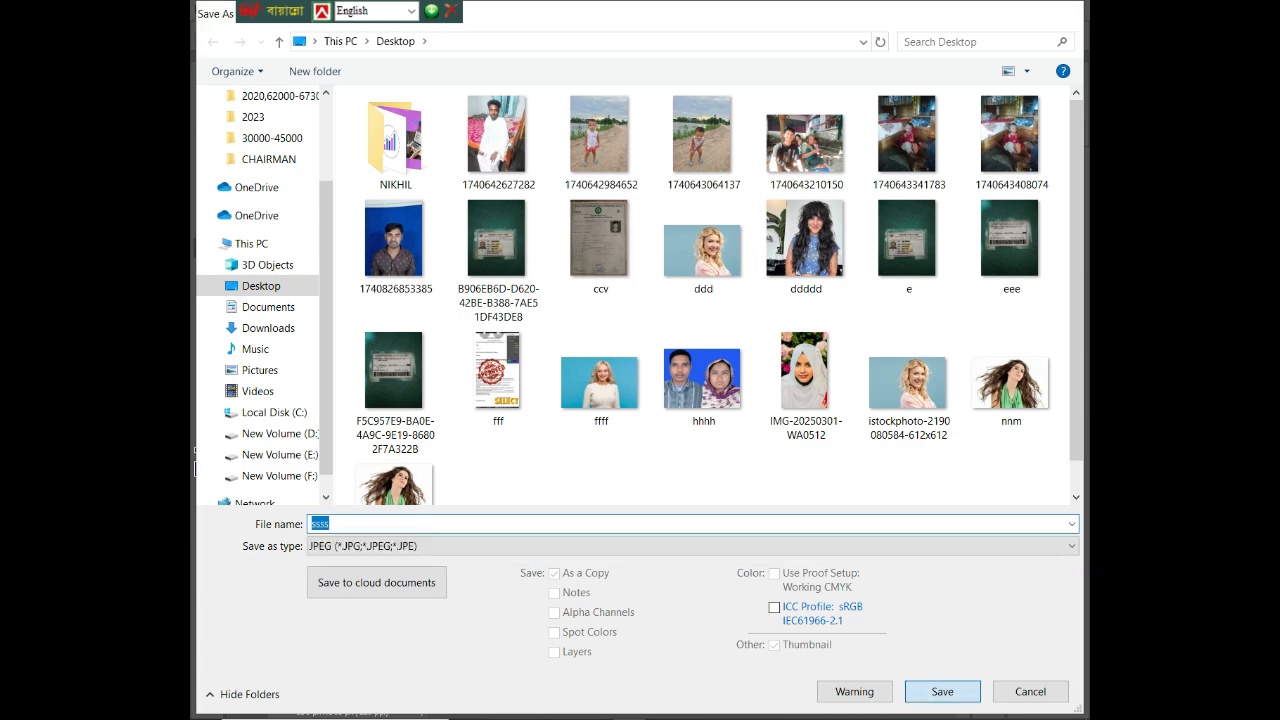
key("Return")
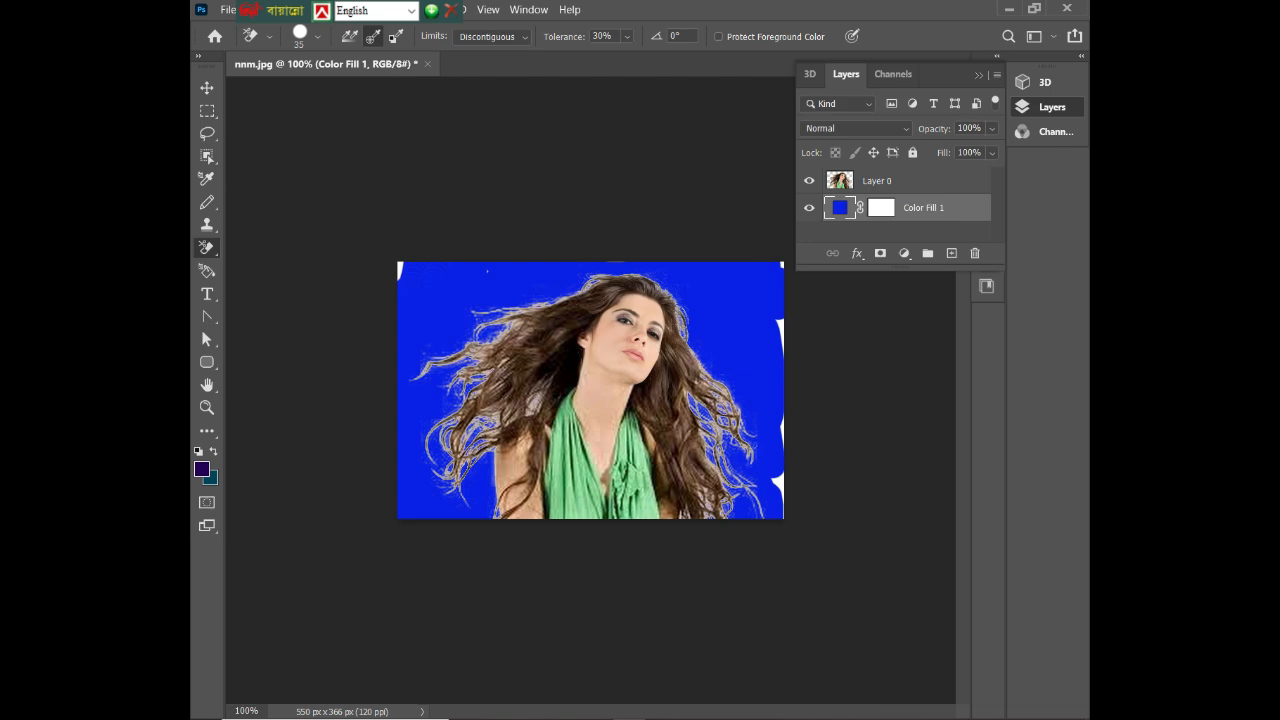
Step: Detach the nnm.jpg document into a floating window and close it
left_click_drag(408, 64, 200, 248)
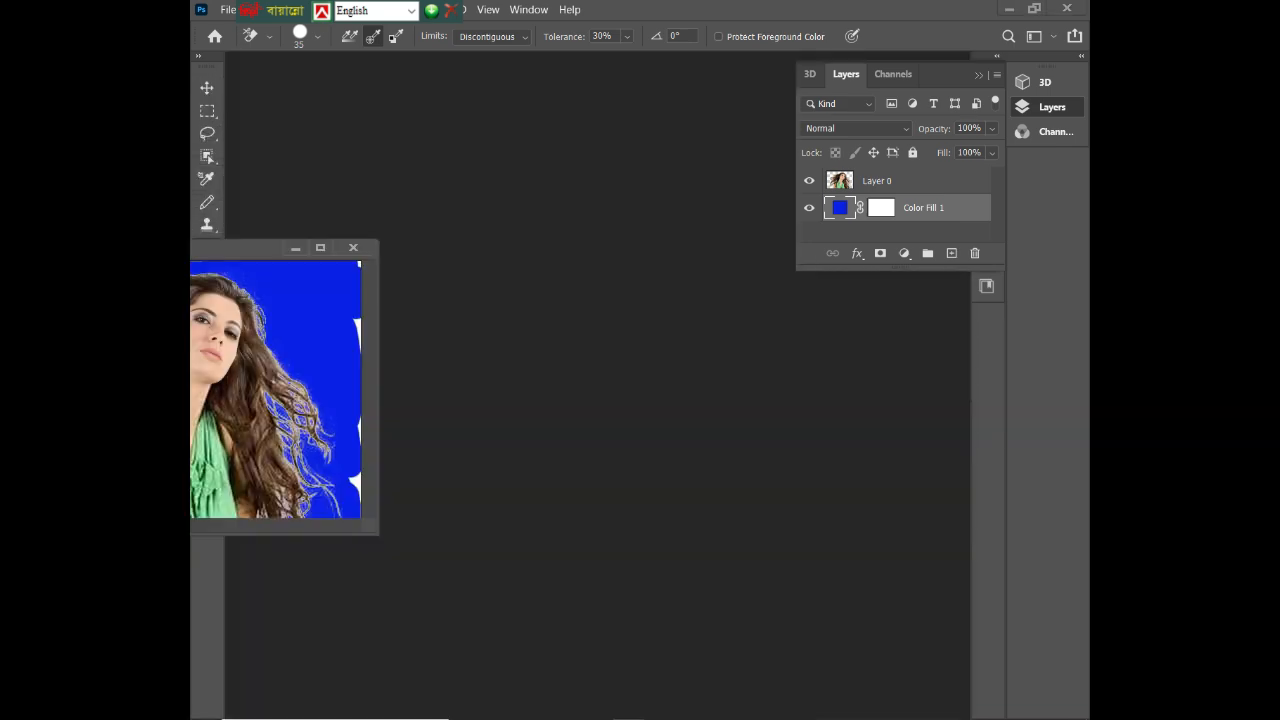
left_click(353, 247)
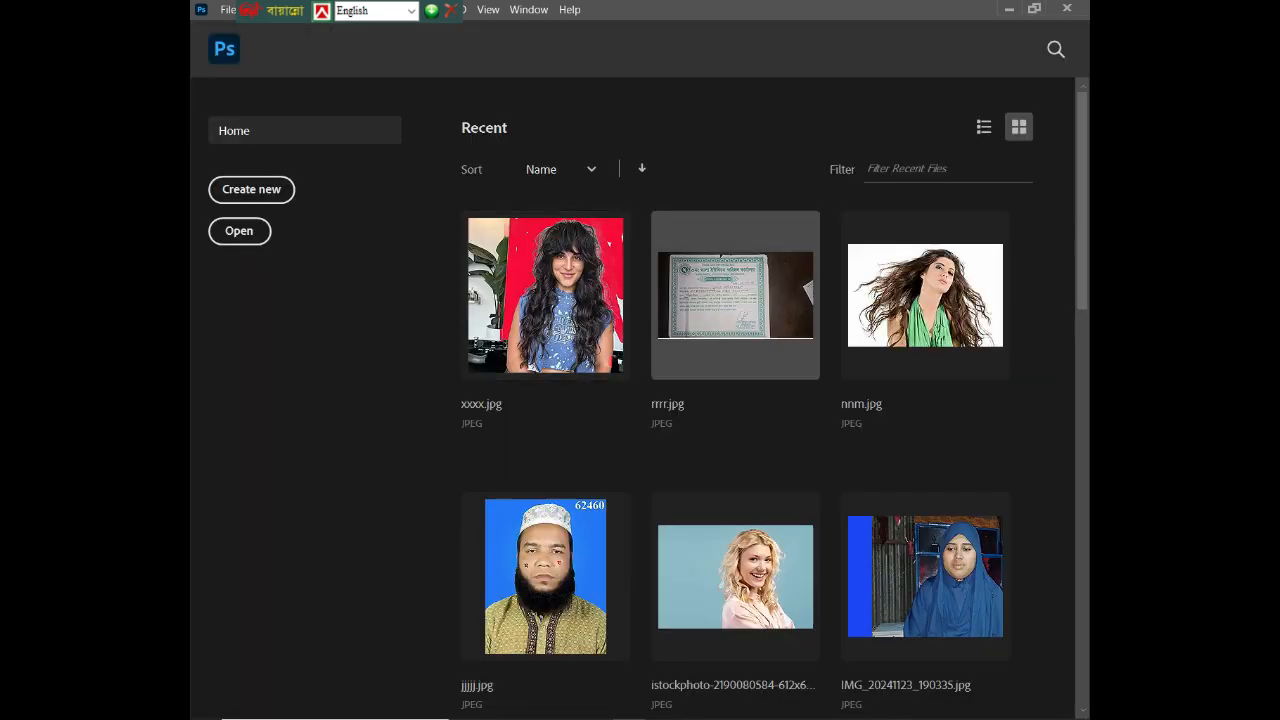
scroll(740, 290, "down", 3)
scroll(735, 300, "down", 8)
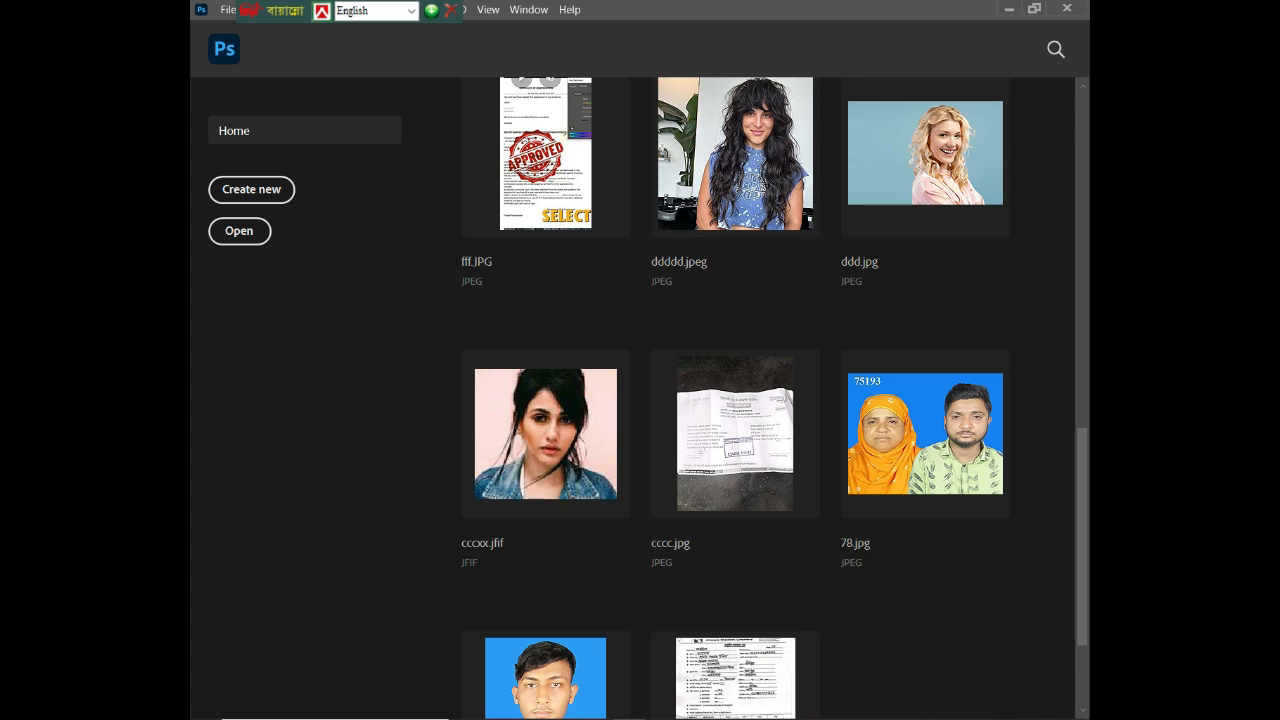
scroll(735, 300, "up", 5)
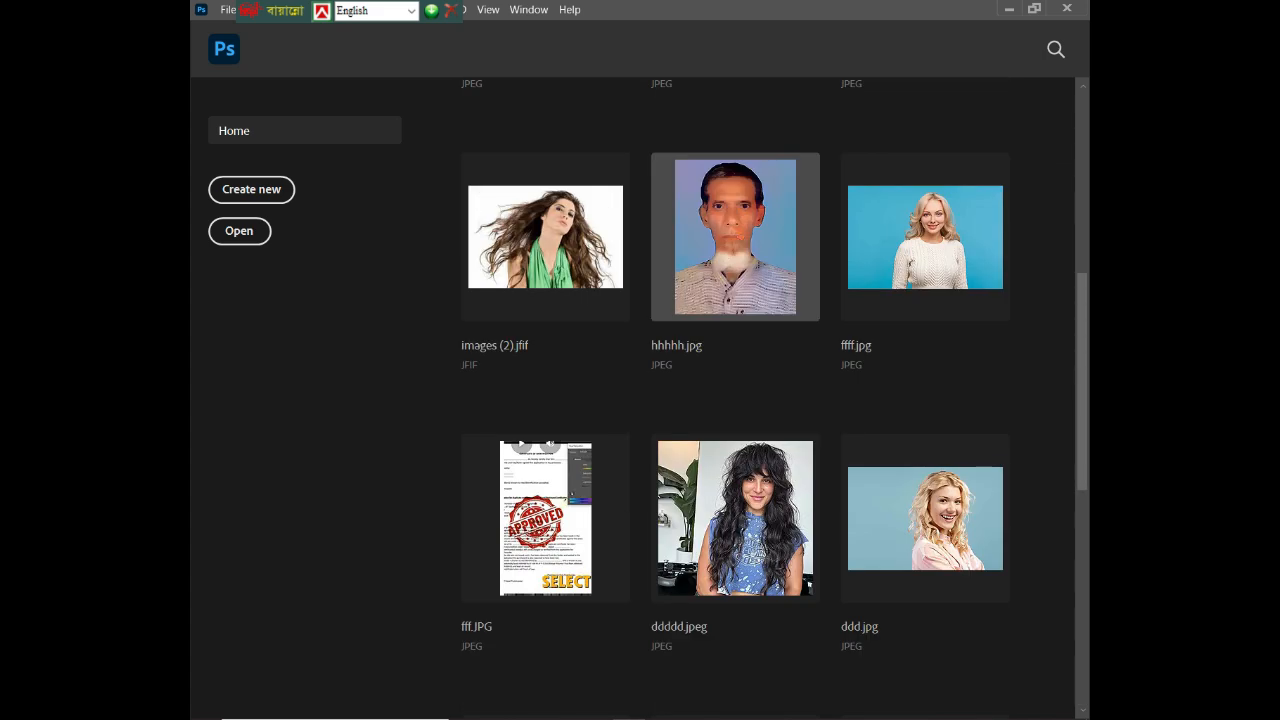